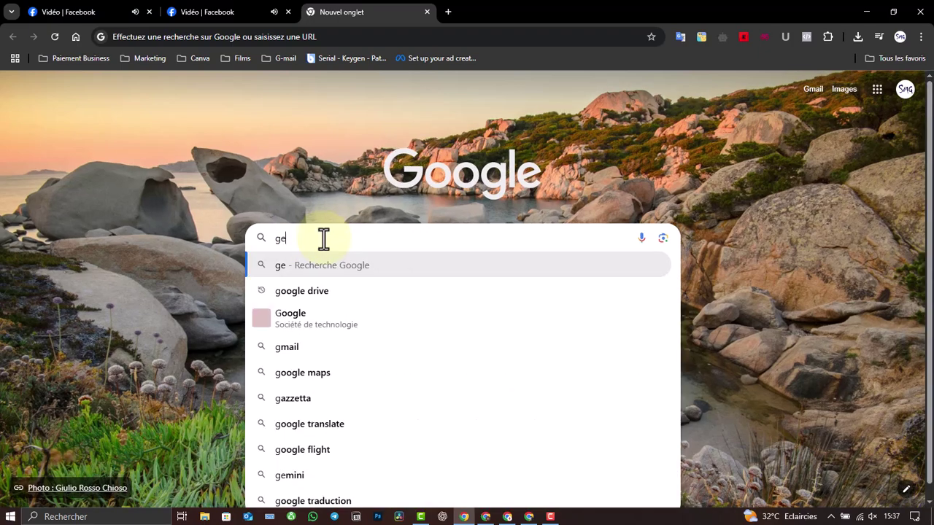
Step: Search Google for "gestionnaire de publicité facebook" and open the Gestionnaire de publicités from Meta's presentation page
text(ire de )
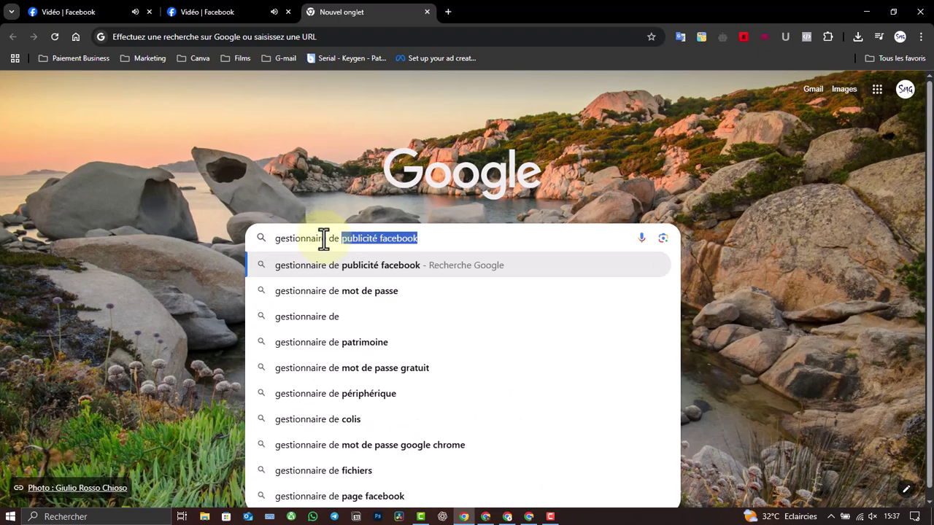
text(publicité facebook)
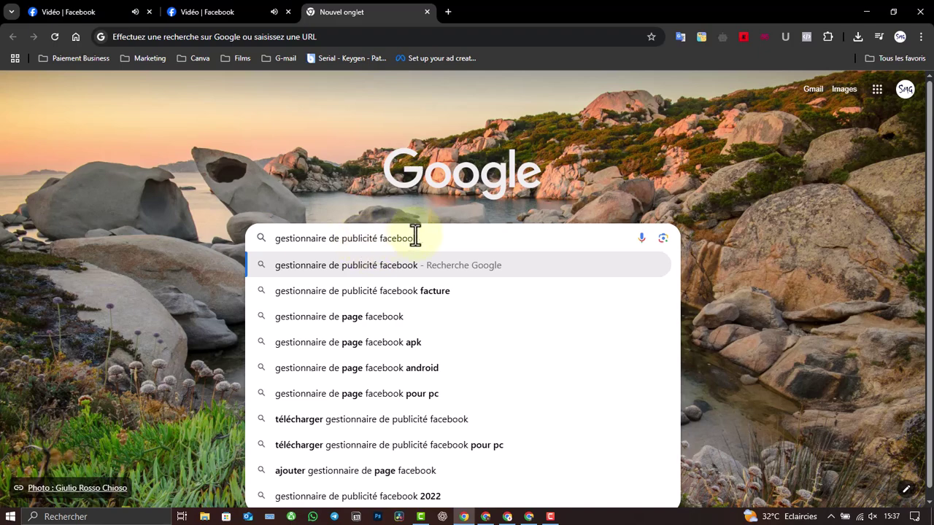
key(Return)
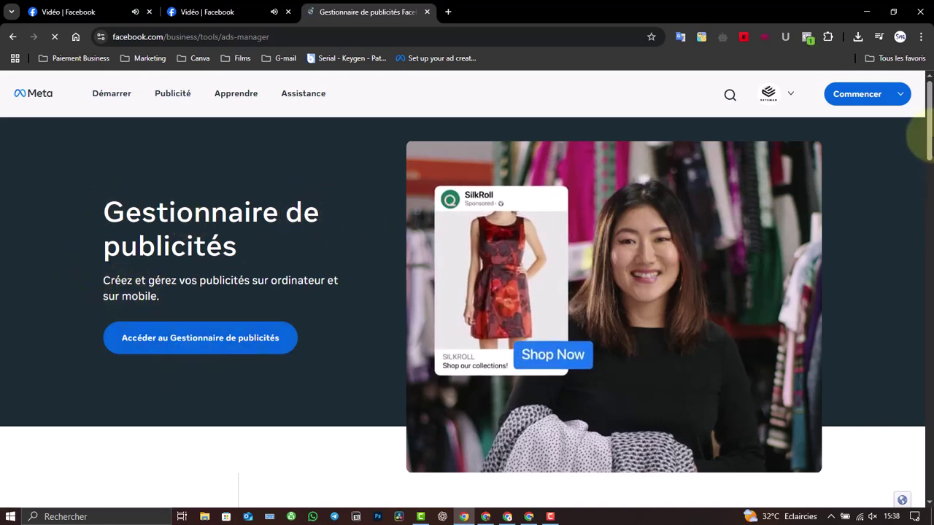
drag(930, 135, 930, 198)
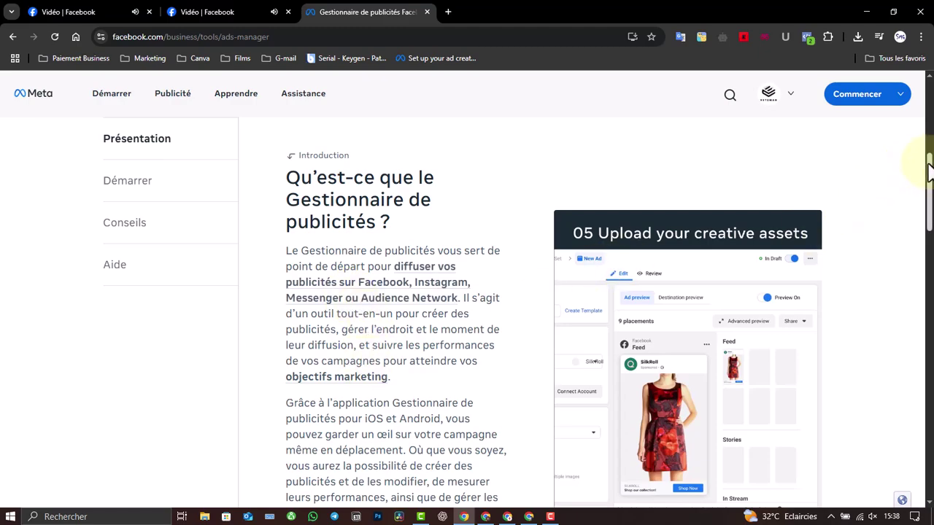
drag(926, 162, 911, 83)
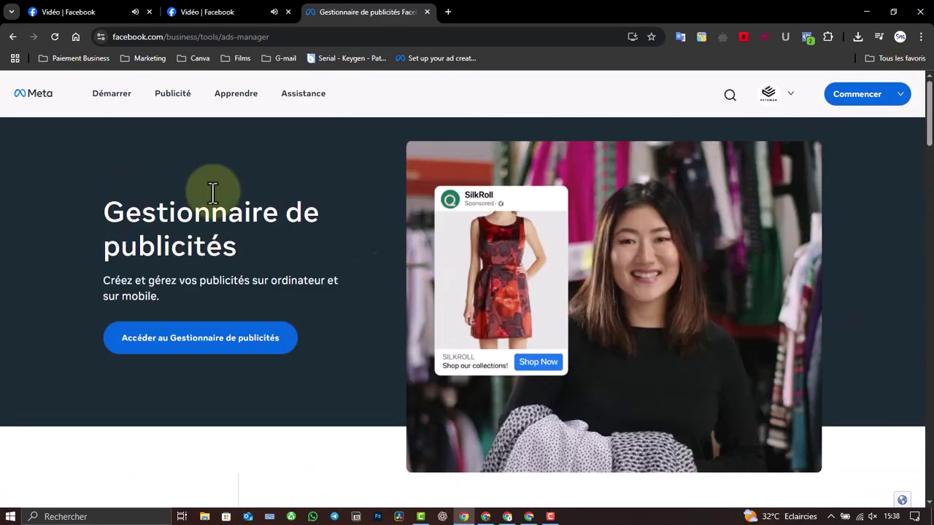
click(186, 342)
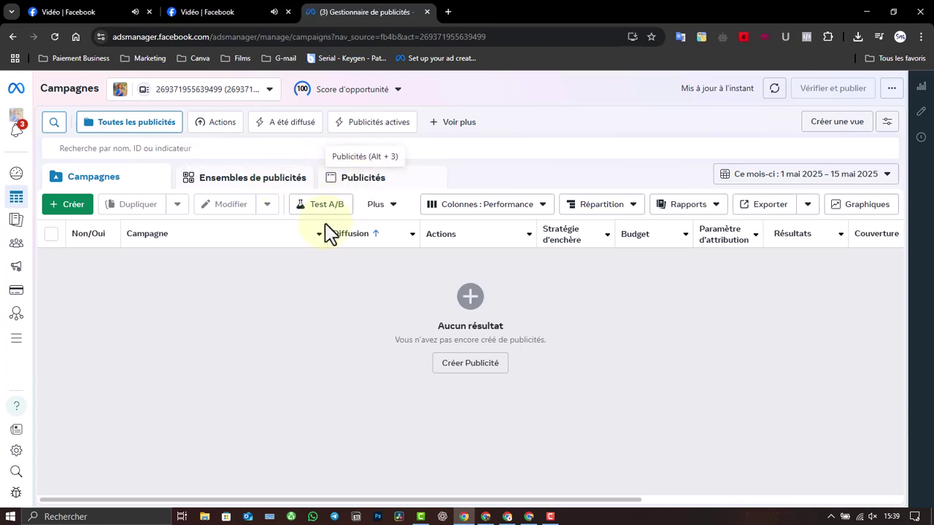
Step: Open Facturation et paiements and view the ad account's payment activity
mouse_move(17, 310)
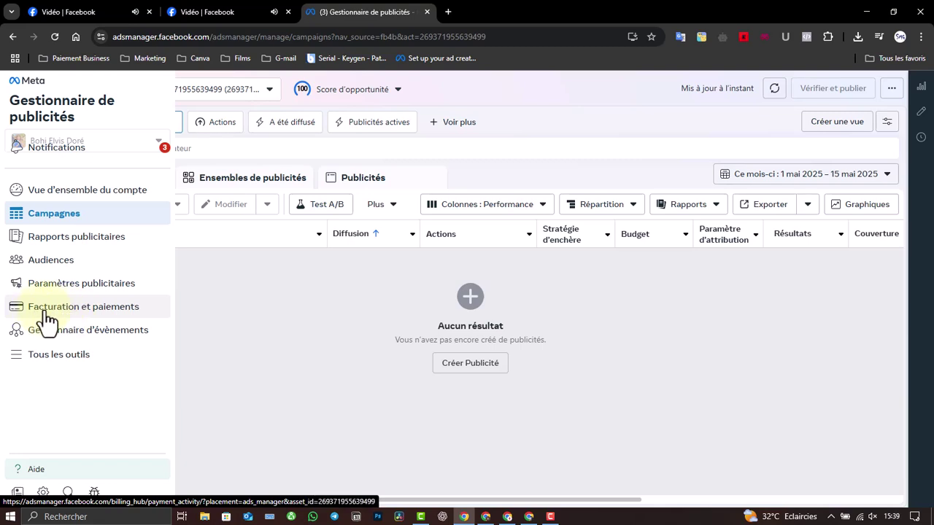
click(70, 312)
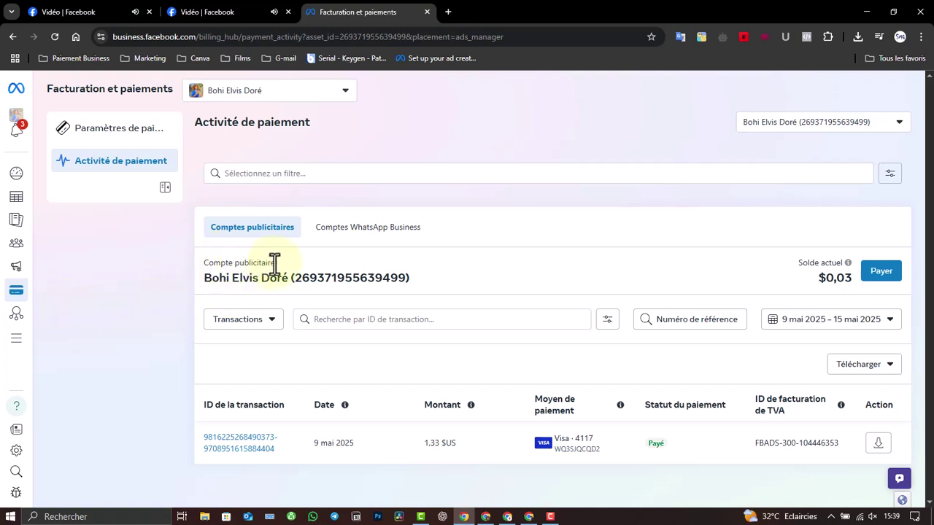
drag(282, 264, 198, 267)
click(323, 267)
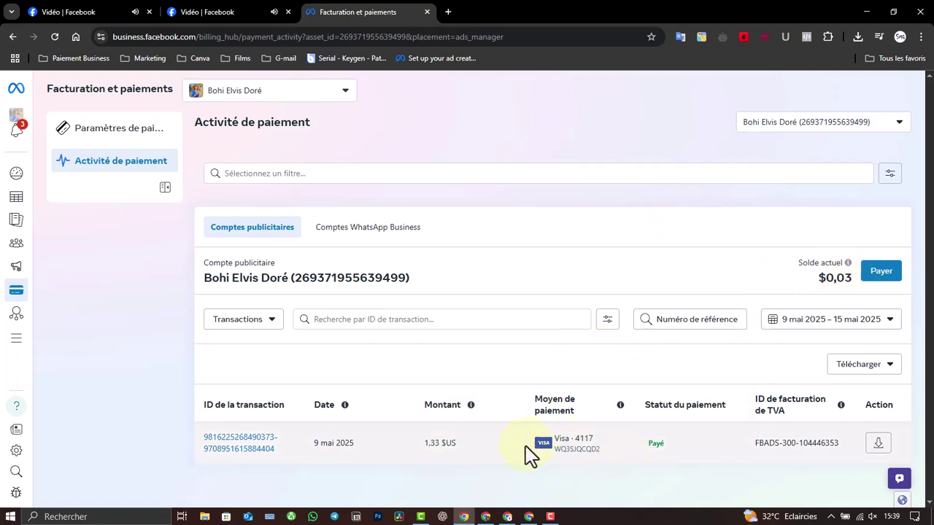
Step: Open the payment settings and examine the Moyens de paiement section
click(118, 134)
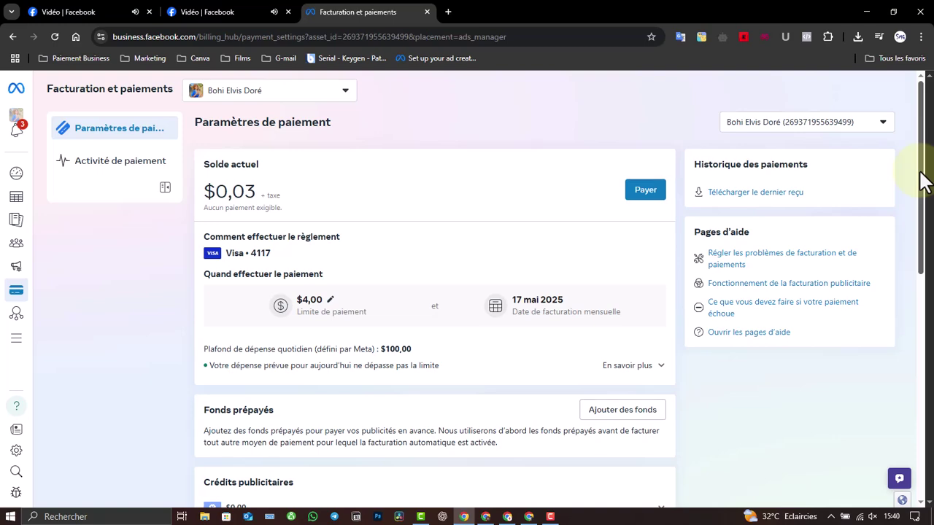
drag(920, 174, 924, 315)
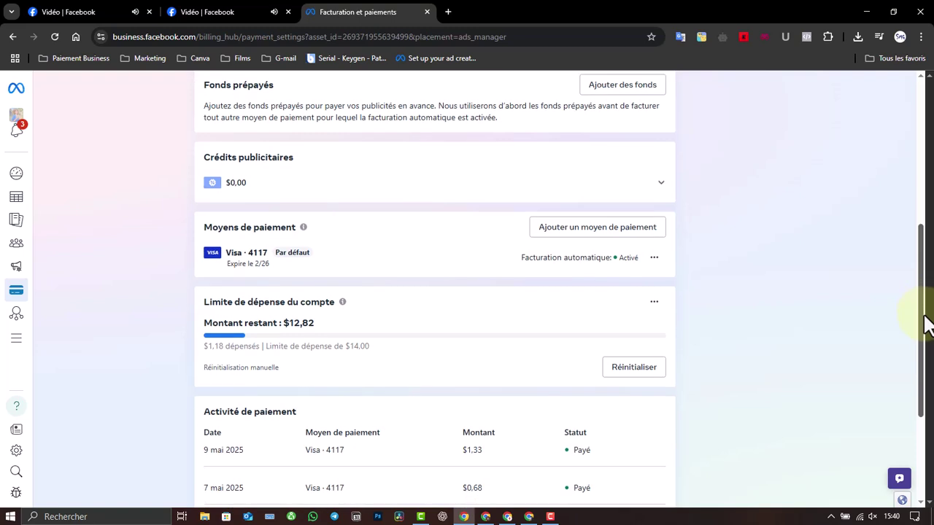
mouse_move(574, 259)
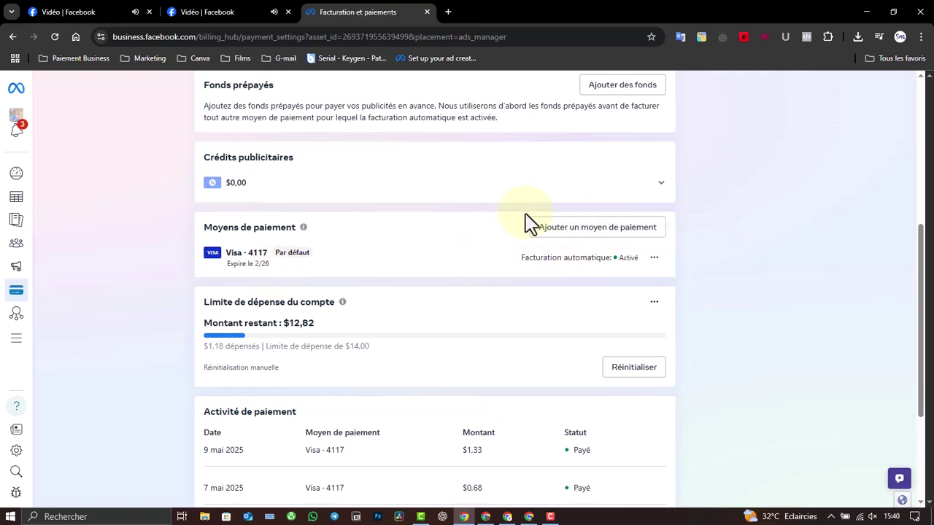
Step: Start adding a debit or credit card as a payment method, look through the card form's fields, and close it without saving
click(559, 231)
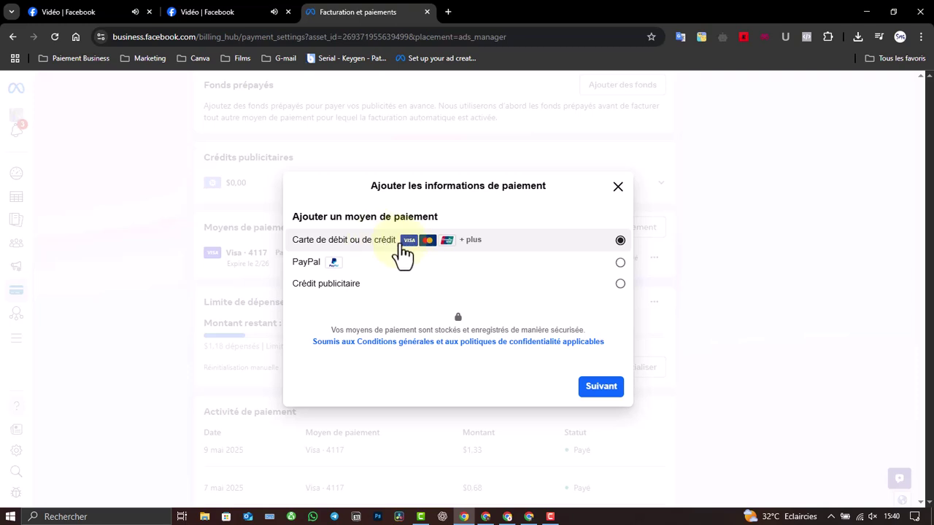
click(598, 390)
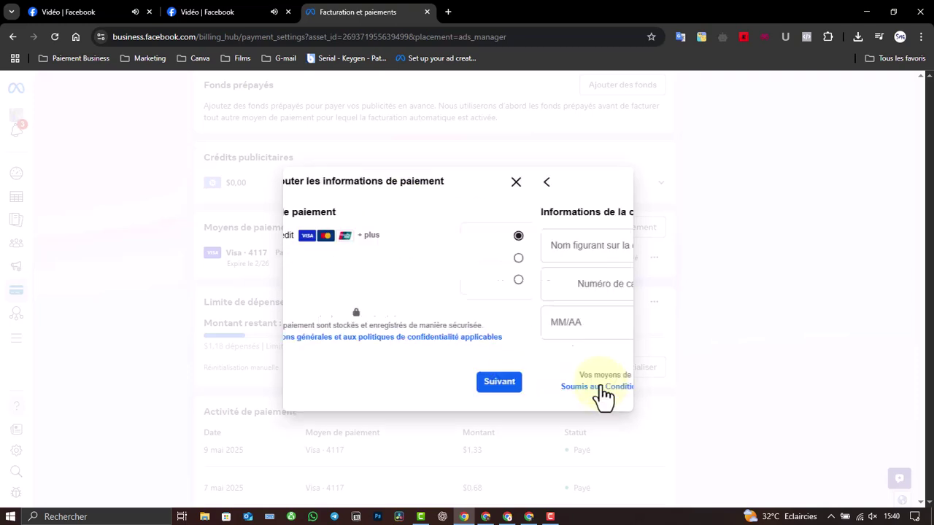
click(453, 225)
click(391, 262)
click(381, 293)
click(495, 301)
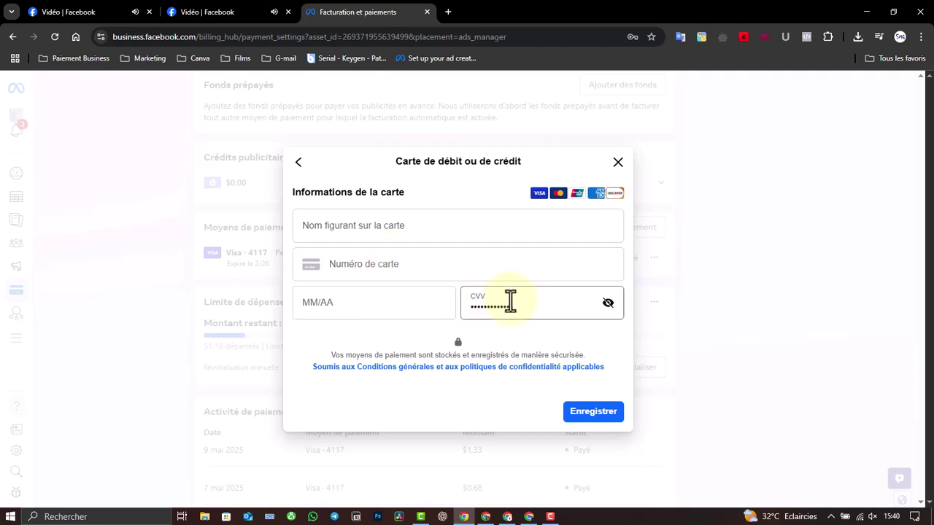
click(621, 162)
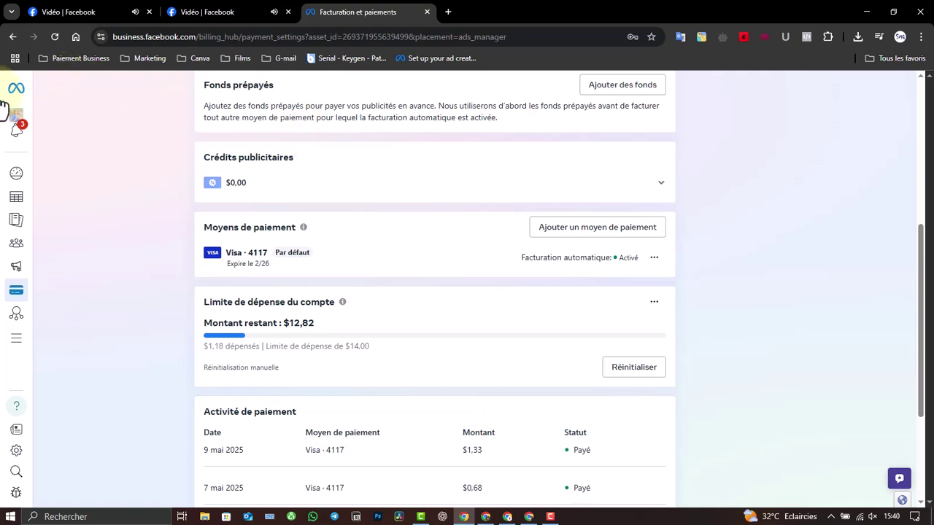
Step: Return to Campagnes, start creating an ad, and dismiss the browser's password-update prompt
mouse_move(25, 216)
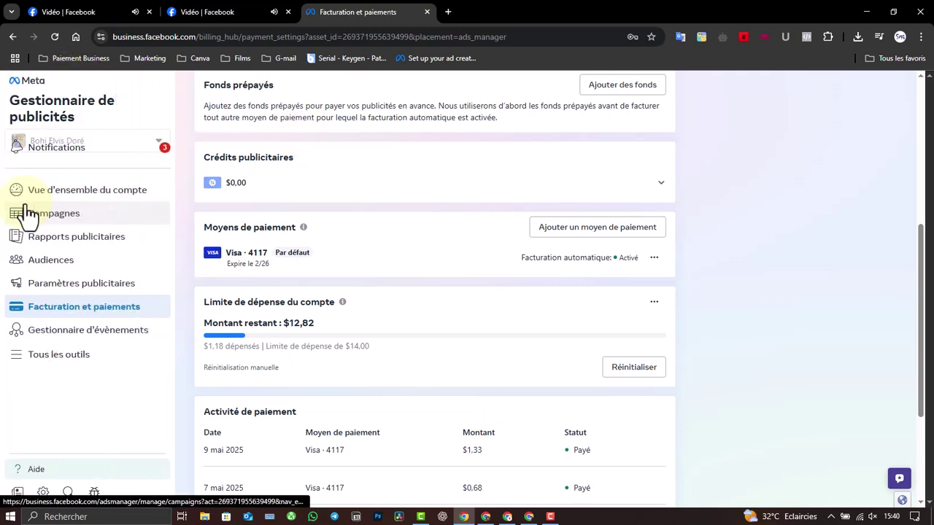
click(83, 215)
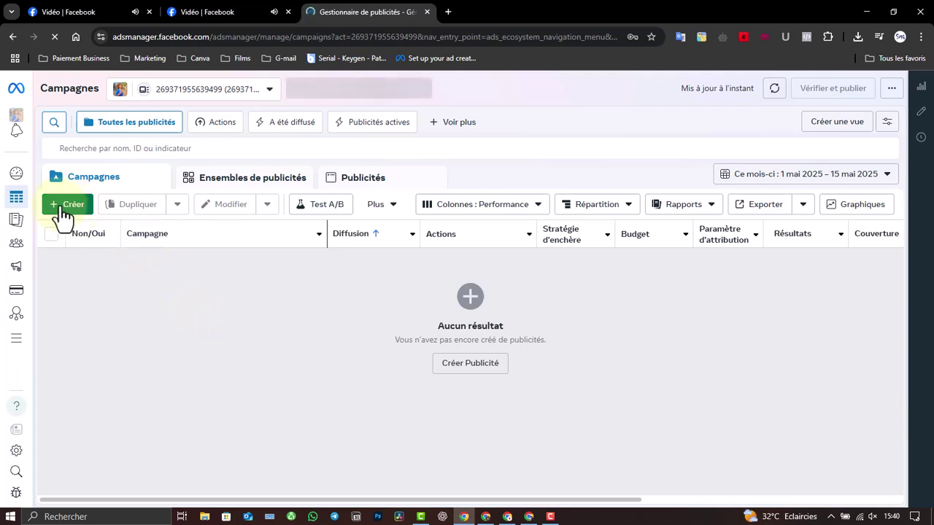
click(468, 364)
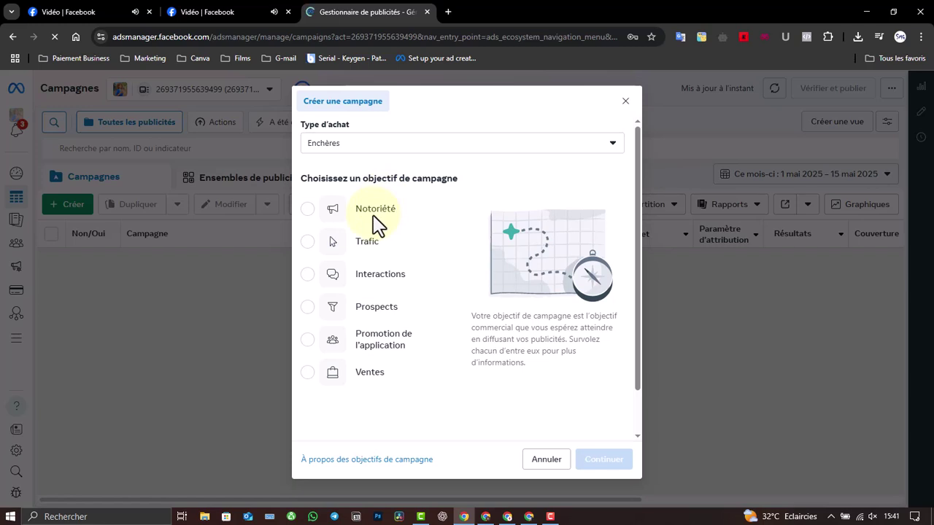
mouse_move(374, 217)
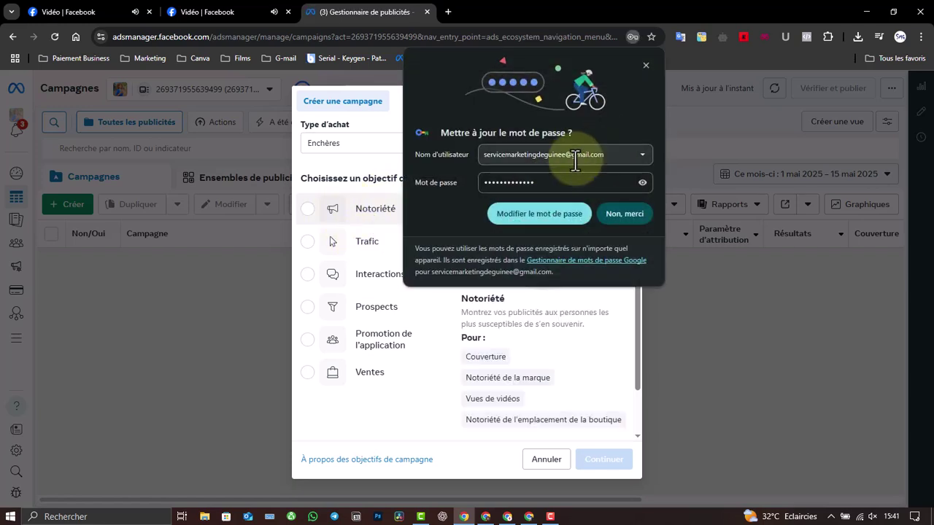
click(646, 65)
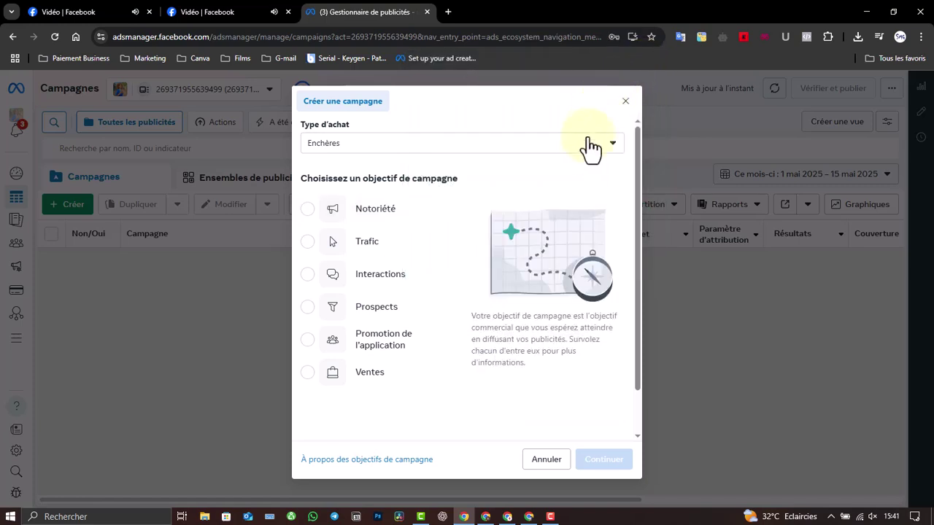
Step: Keep Enchères as the buying type, choose the Prospects campaign objective, and continue to the campaign draft
click(606, 150)
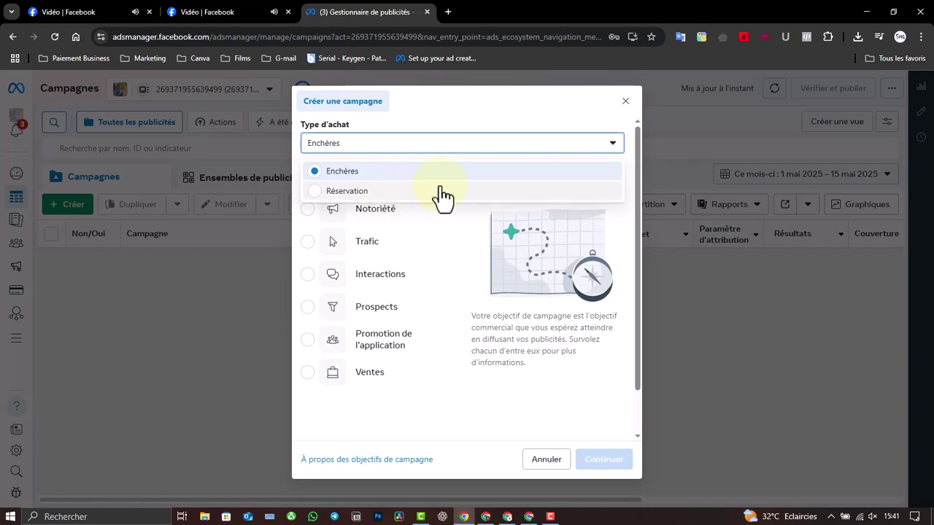
click(589, 145)
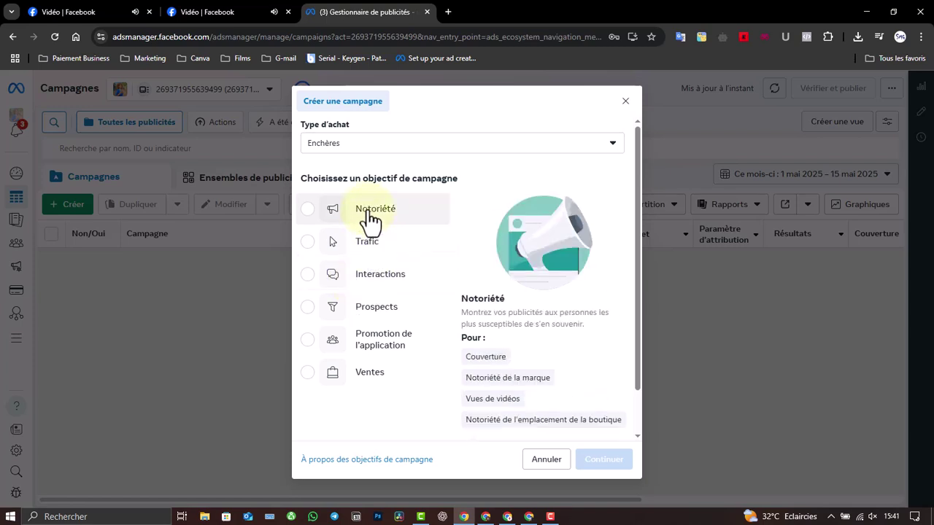
click(379, 319)
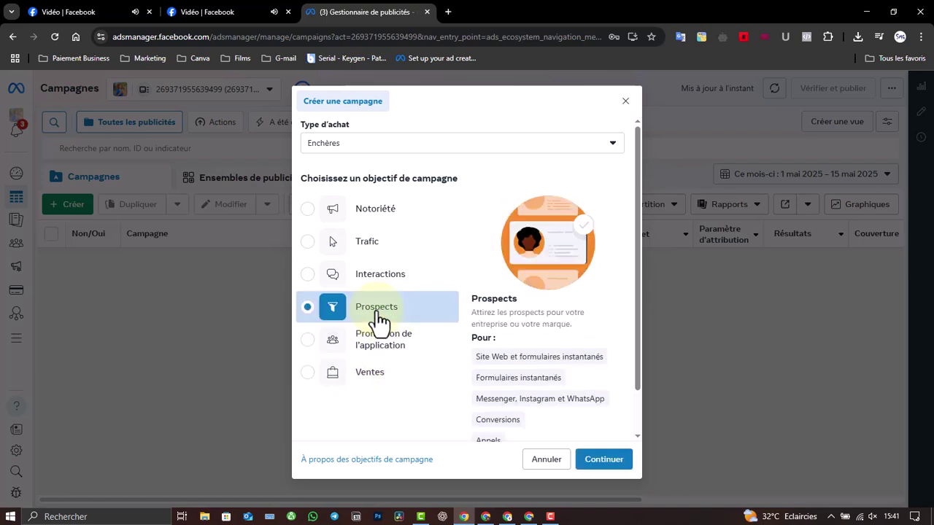
click(608, 465)
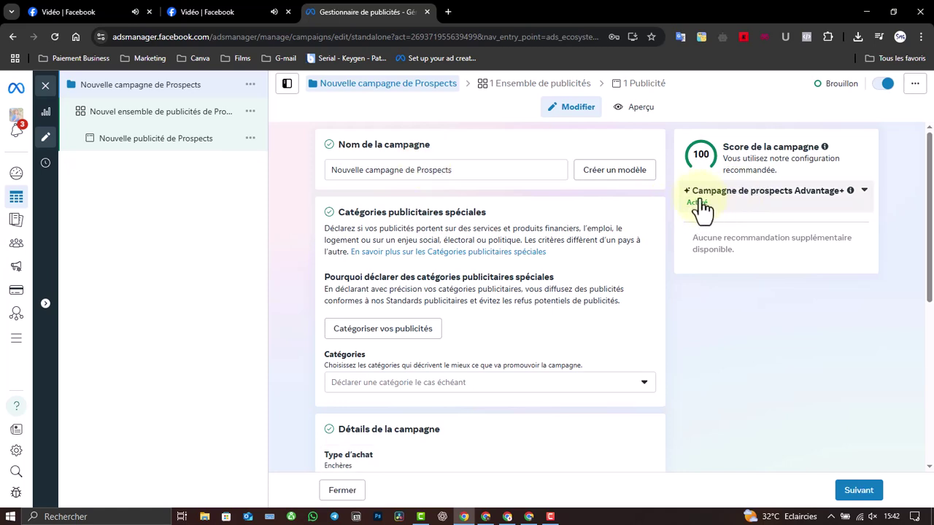
Step: Examine the Advantage+ details under the campaign score and collapse them again
click(863, 199)
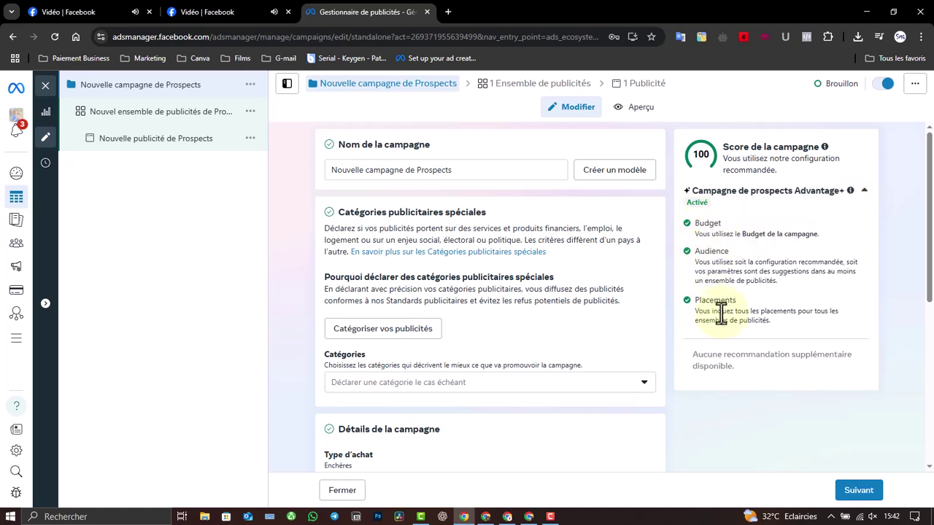
click(863, 198)
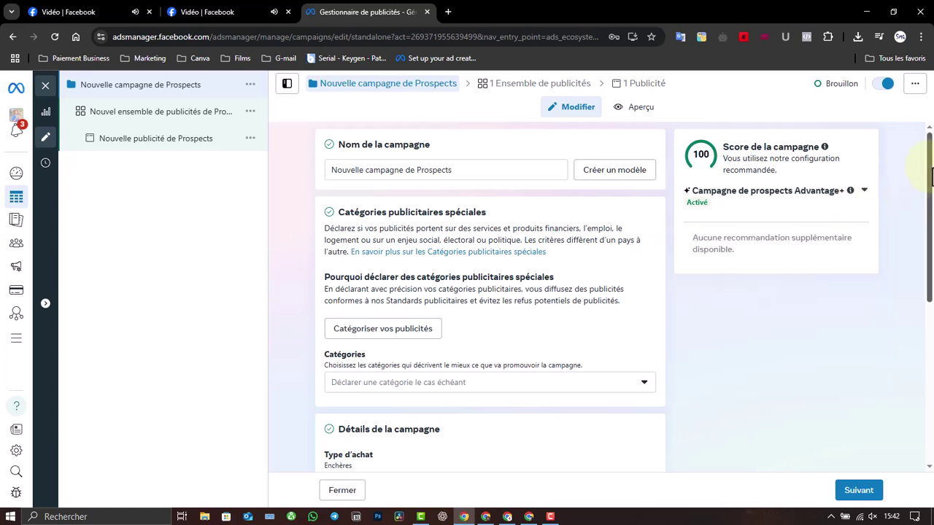
drag(930, 168, 931, 146)
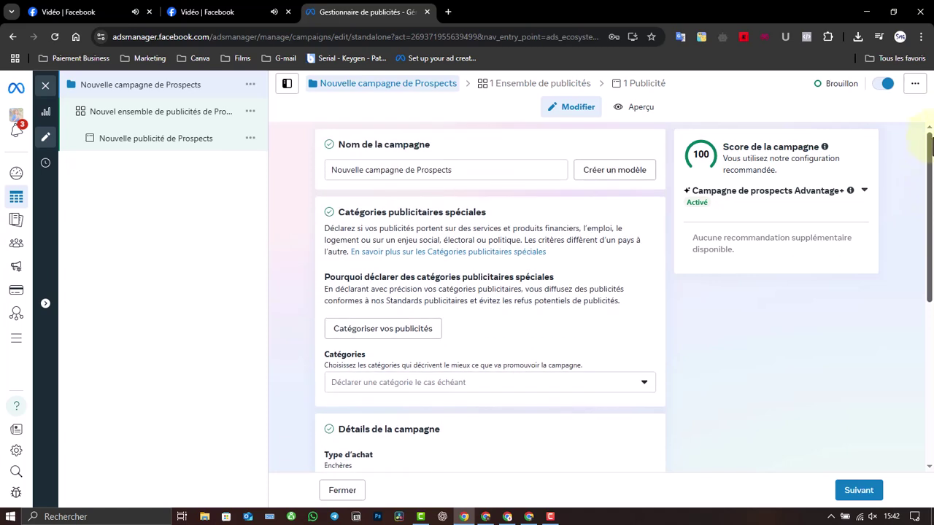
Step: Shorten the campaign name to "Prospects" by removing the words before it
click(463, 172)
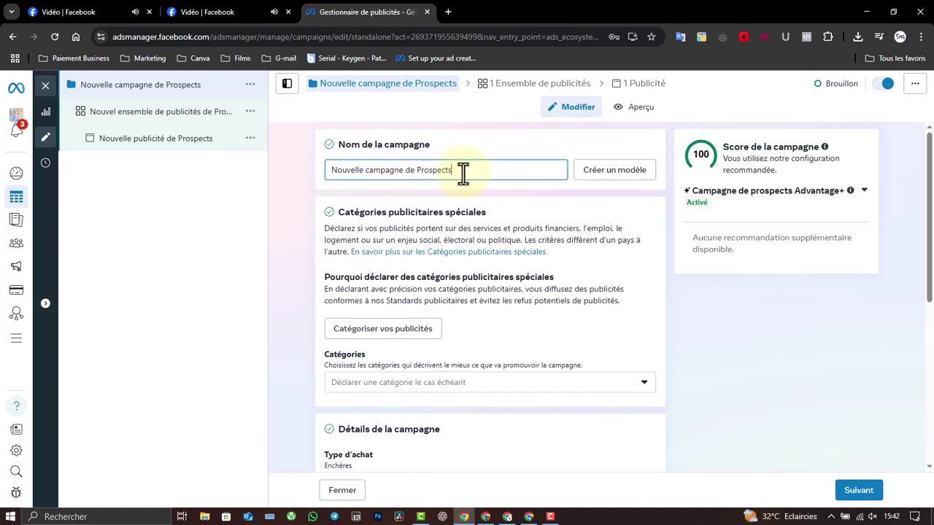
key(BackSpace)
key(BackSpace)
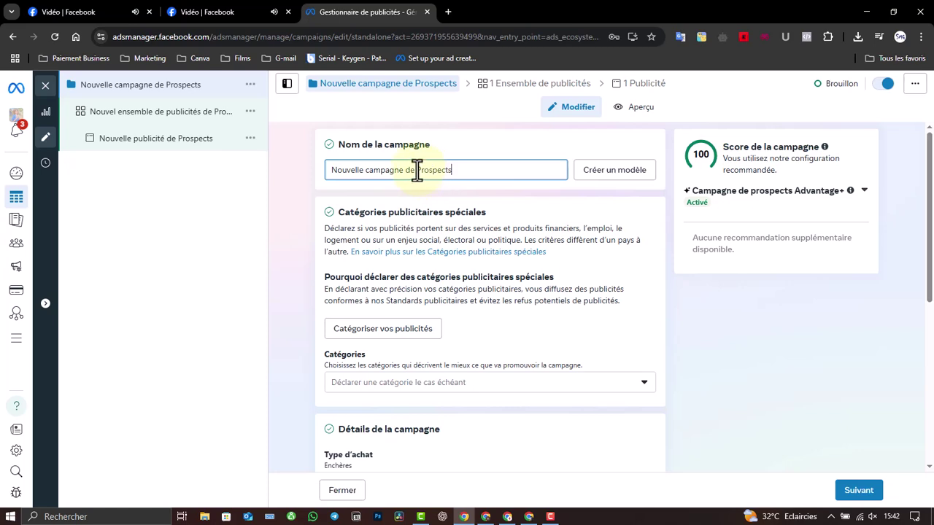
drag(416, 171, 325, 173)
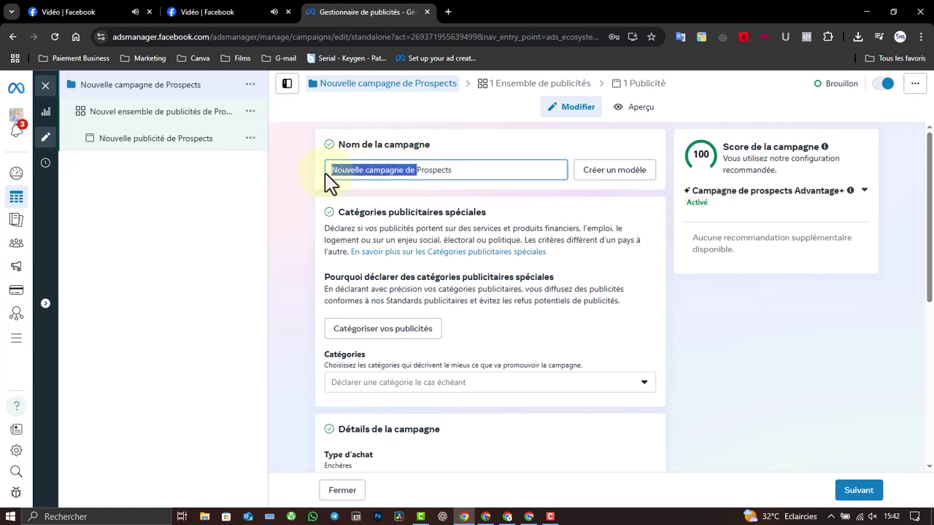
key(BackSpace)
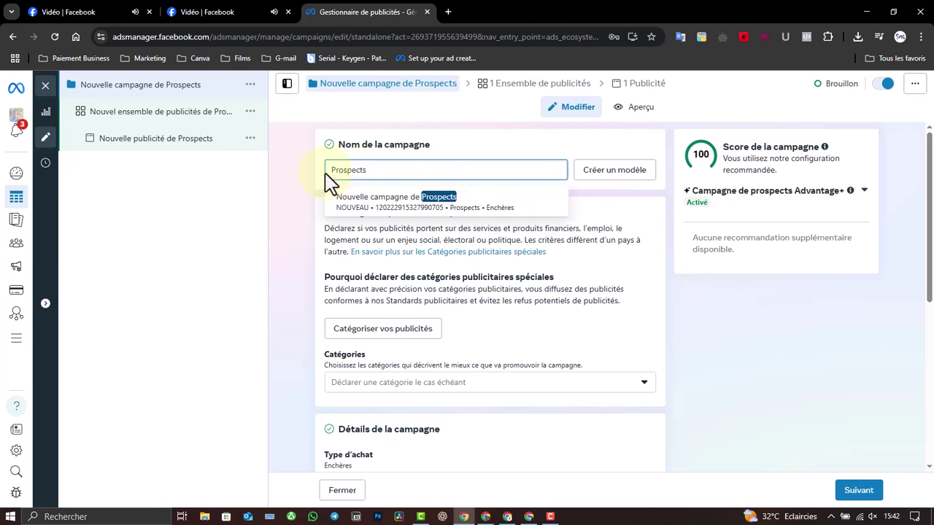
double_click(326, 173)
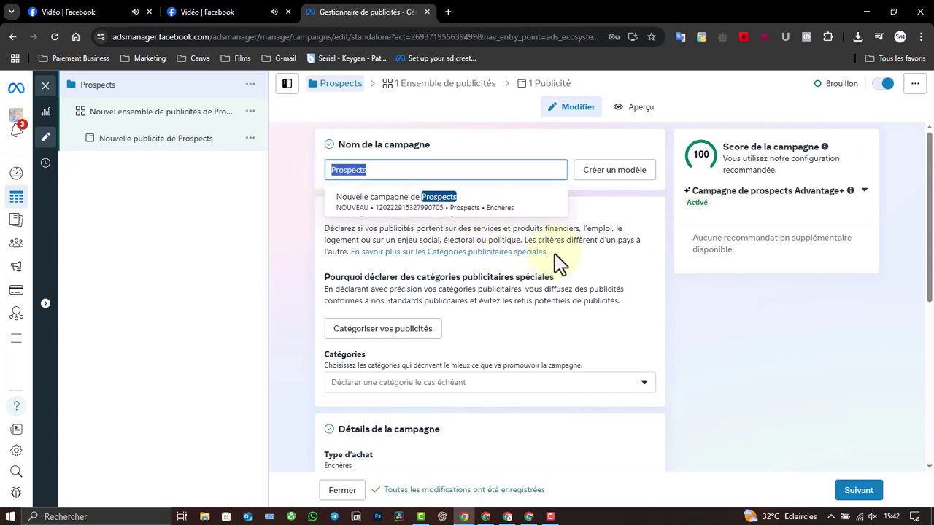
click(602, 264)
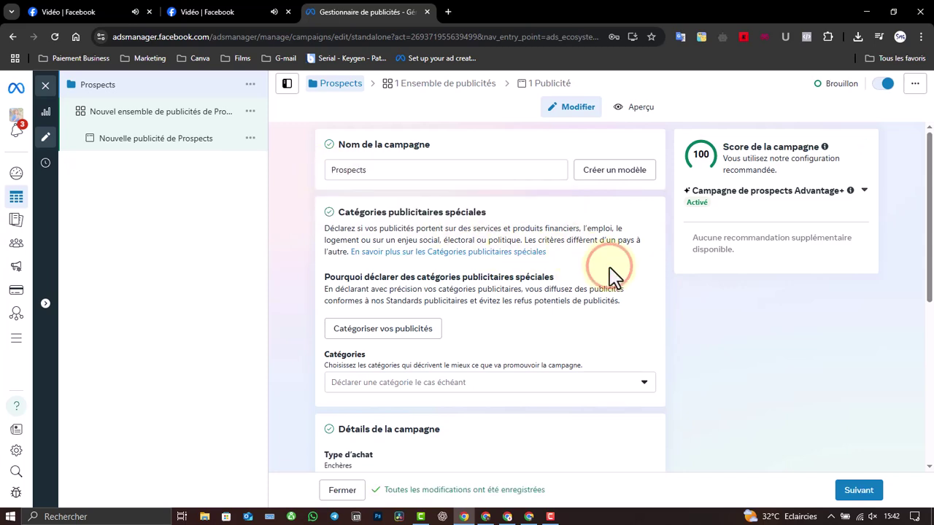
Step: Extend the campaign name to "Prospects - Gui -"
click(374, 170)
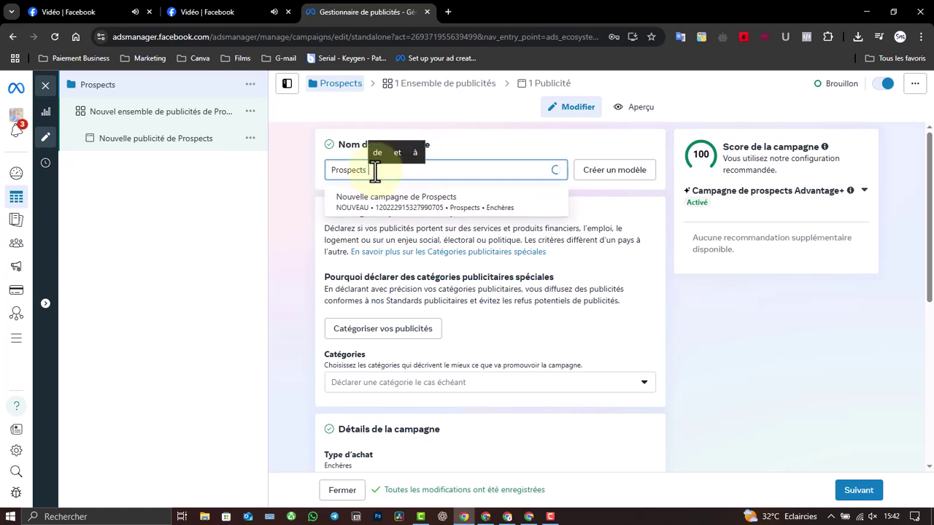
text(-)
text( G)
text(F)
text(Gui)
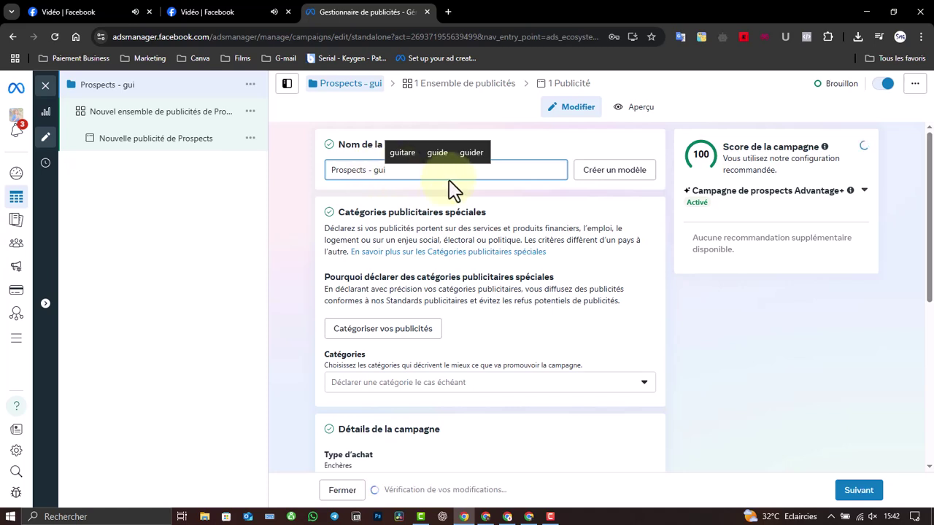
key(BackSpace)
key(BackSpace)
key(BackSpace)
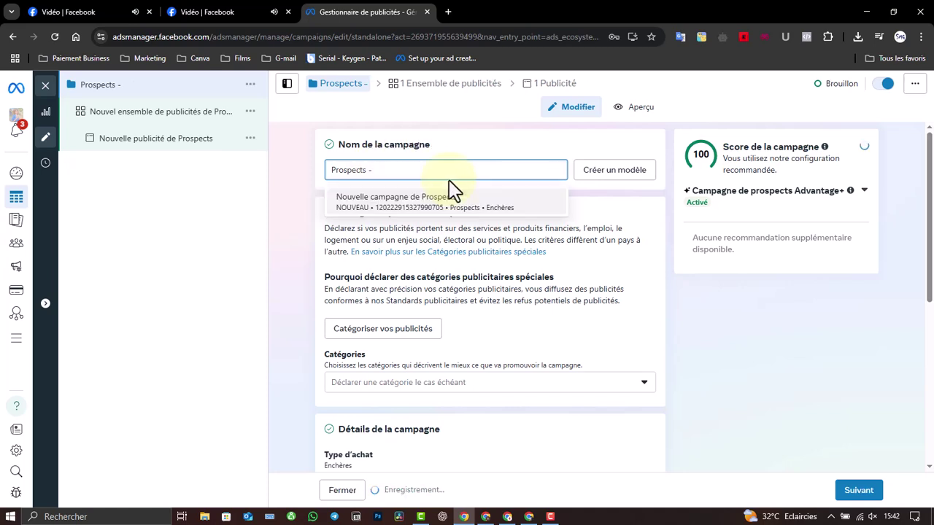
text(Gui -)
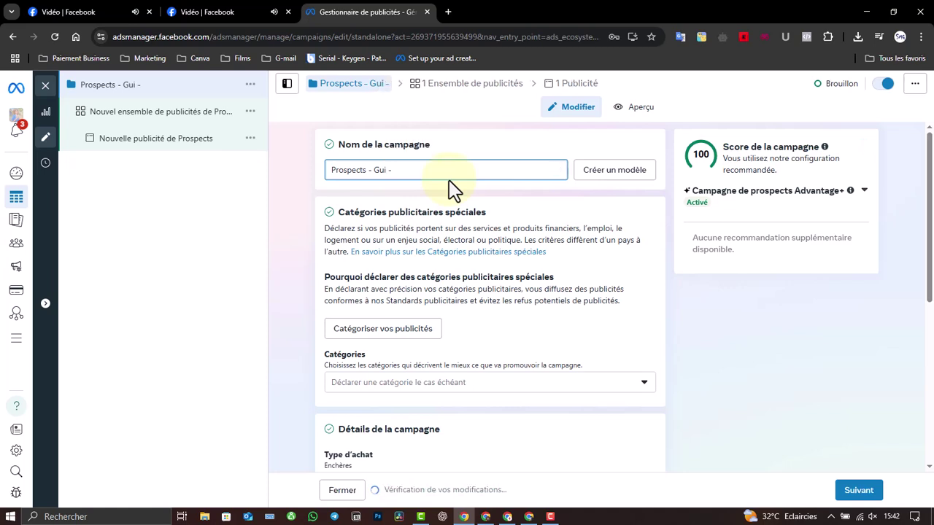
Step: Complete the campaign name as "Prospects - Gui - Page Client" and copy the whole name
text( A)
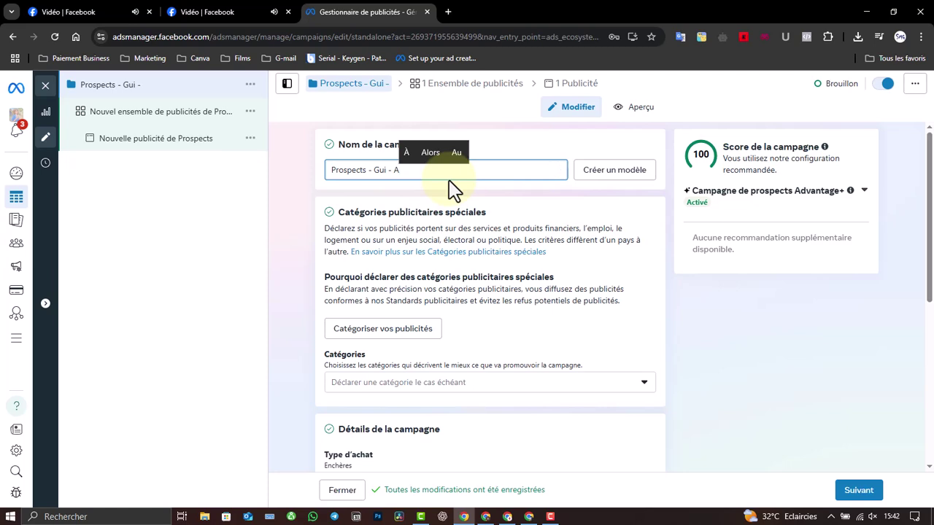
key(BackSpace)
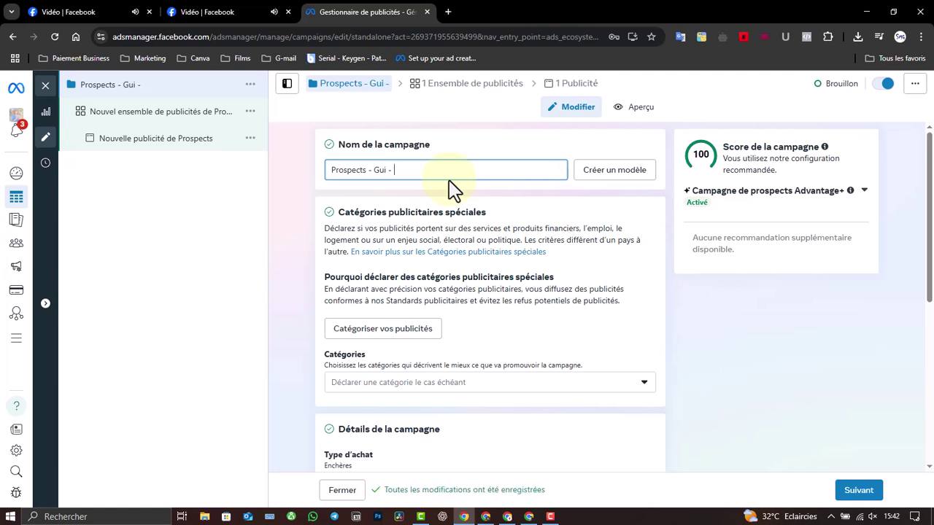
text(N)
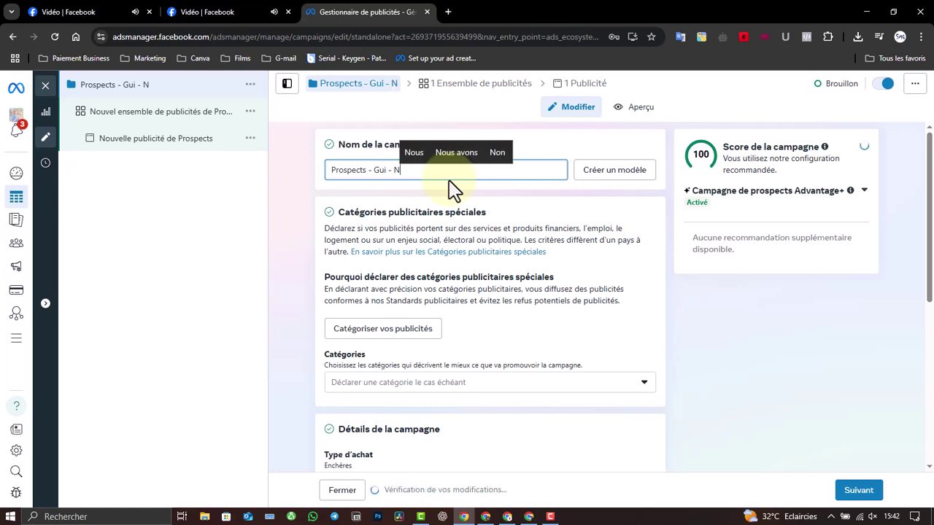
key(BackSpace)
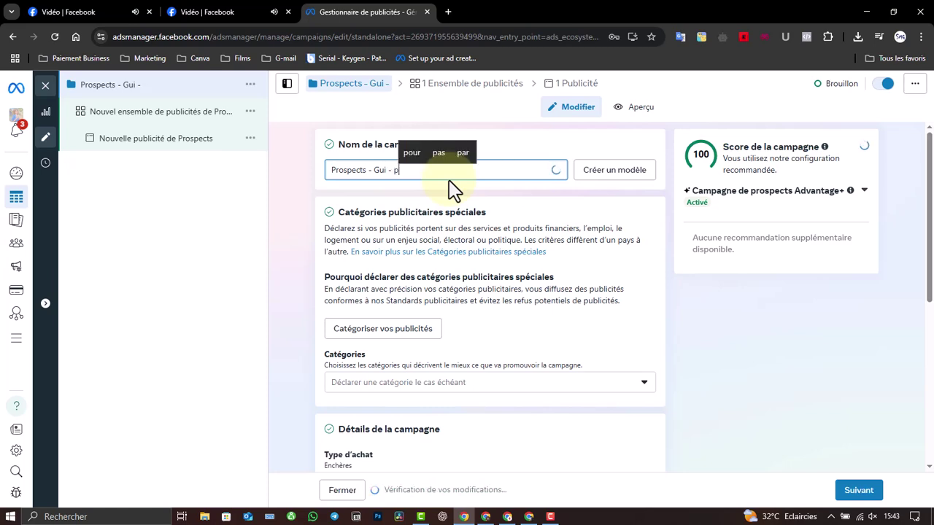
text(Page)
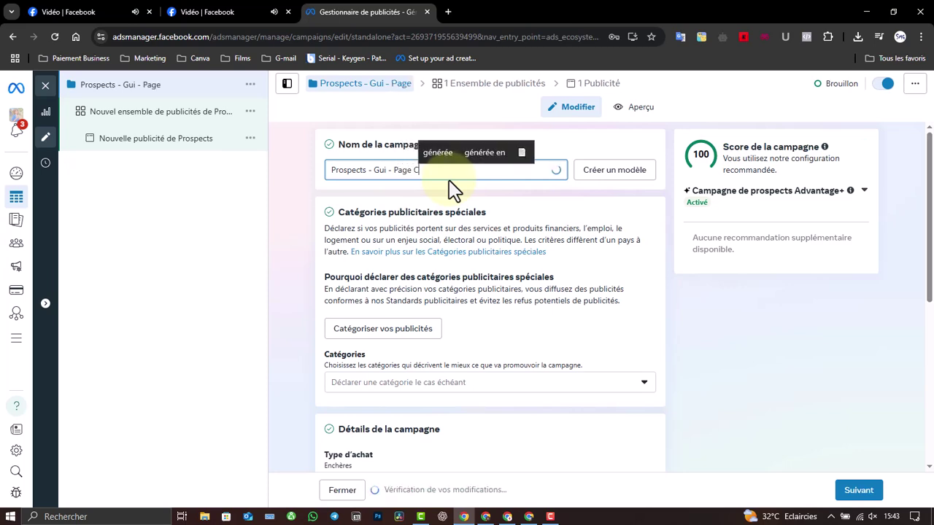
text( Cl)
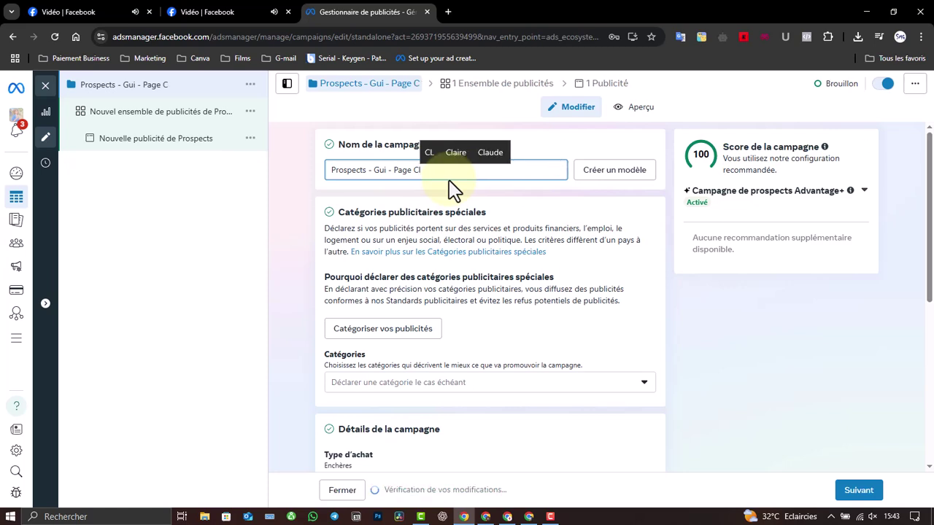
text(ient)
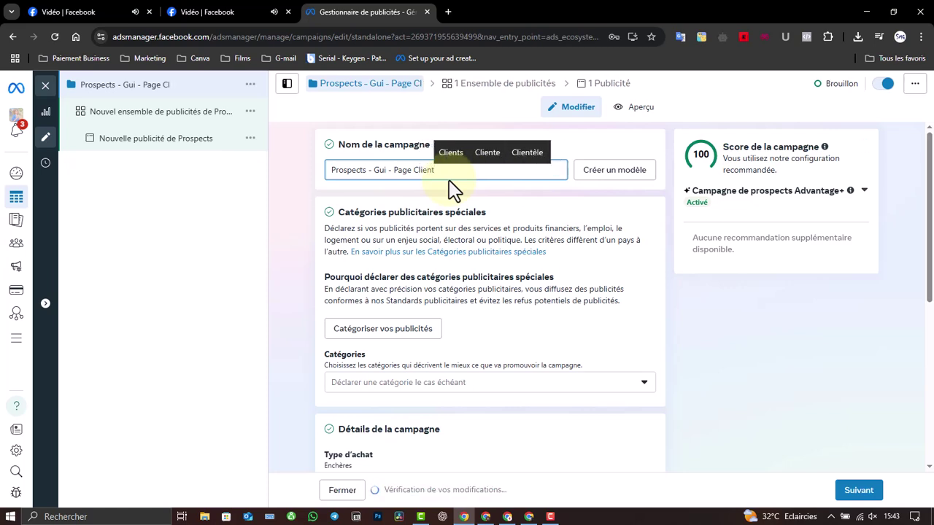
key(ctrl+a)
key(ctrl+c)
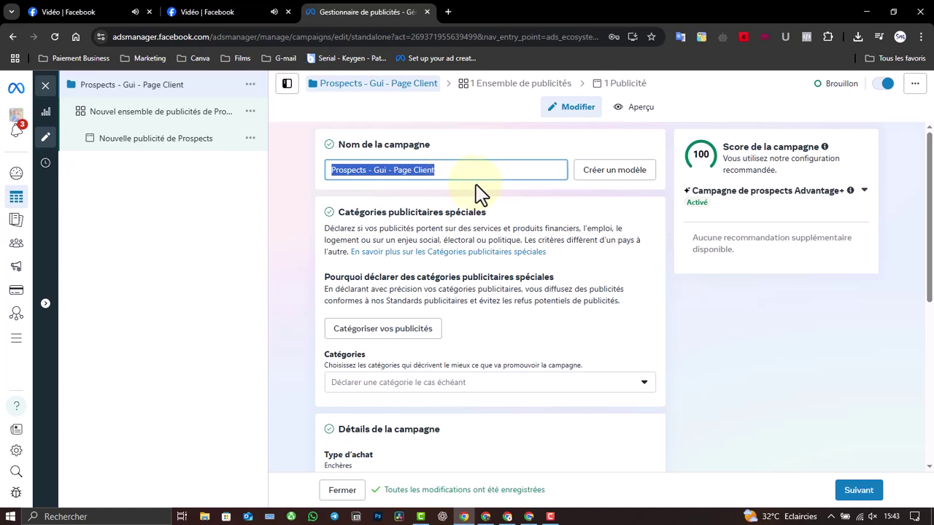
click(469, 172)
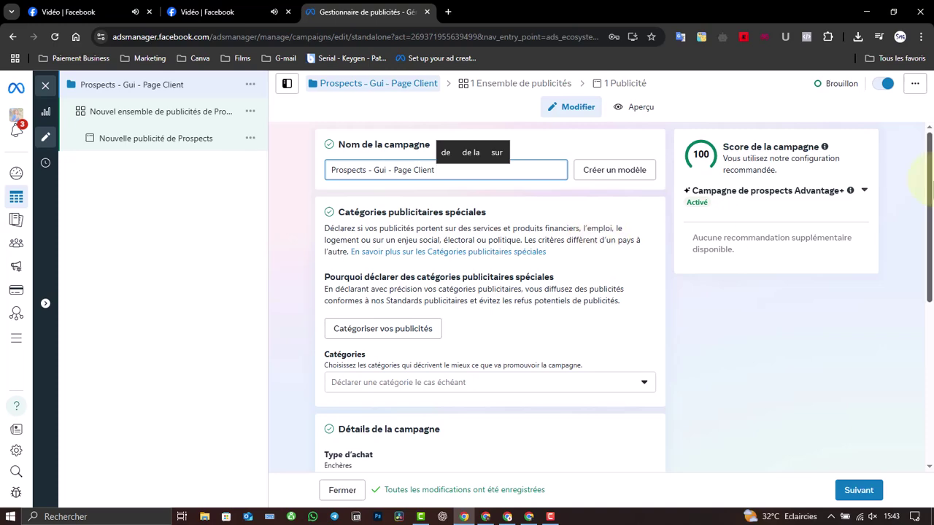
Step: Check the special ad categories selector without declaring a category
drag(930, 186, 931, 226)
click(644, 294)
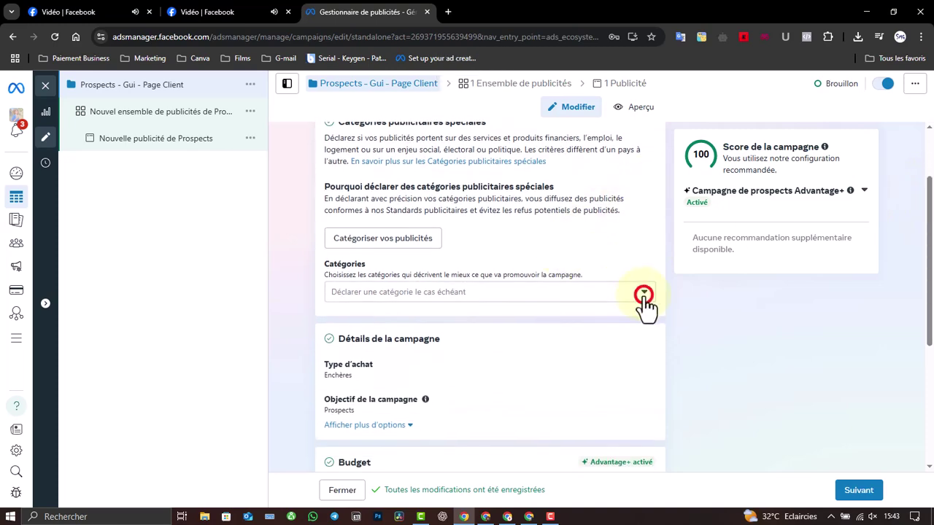
click(644, 294)
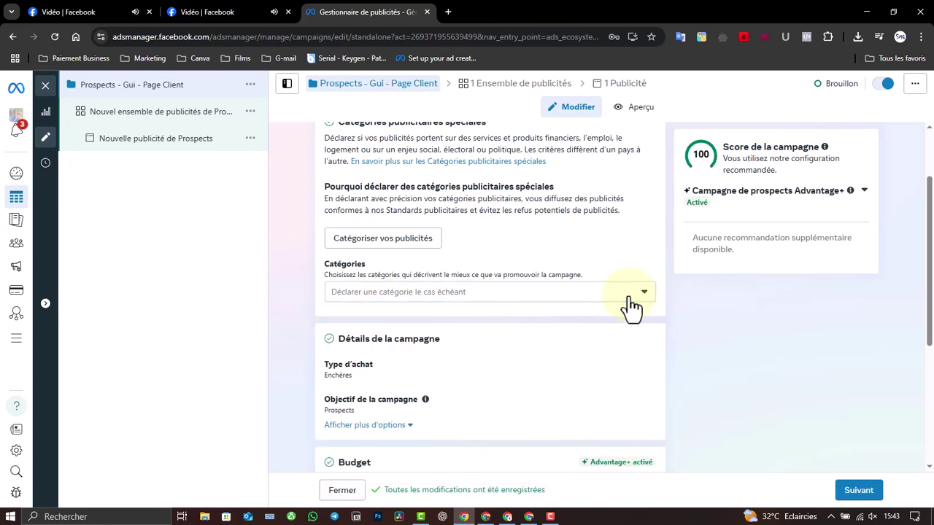
Step: Expand the campaign details, review the available campaign objectives, and keep Prospects selected
drag(920, 281, 923, 337)
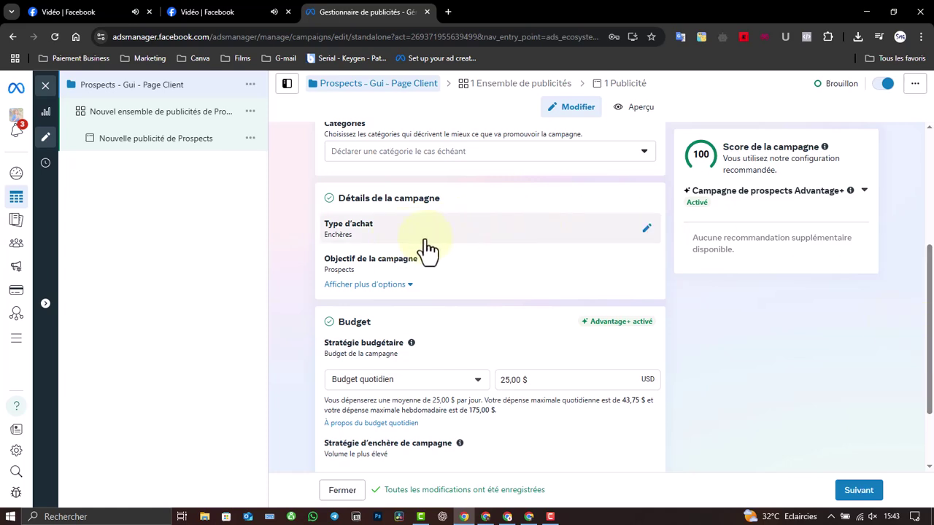
click(373, 284)
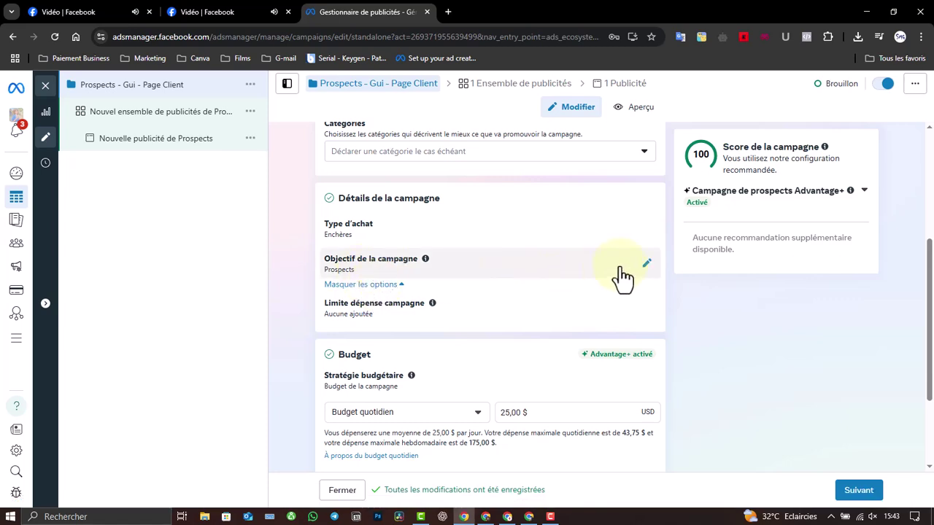
click(645, 265)
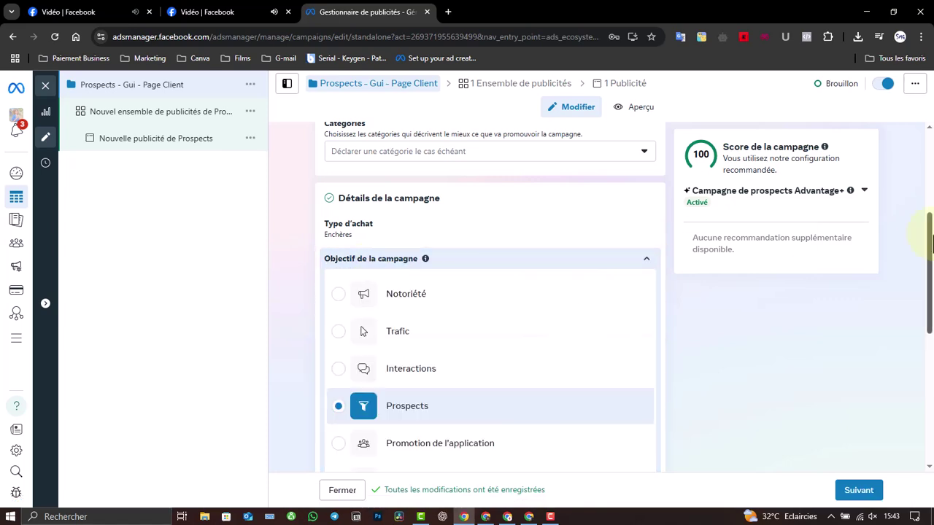
drag(931, 245, 929, 270)
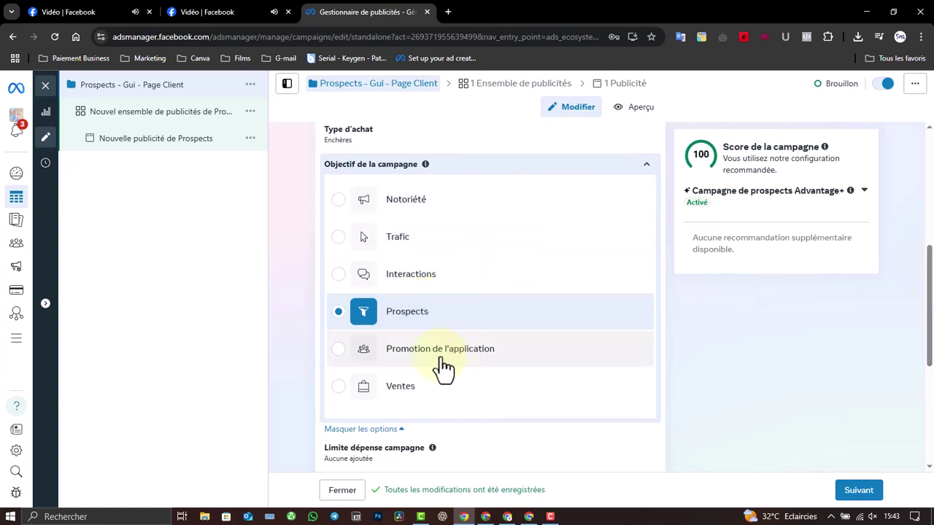
click(441, 328)
click(647, 172)
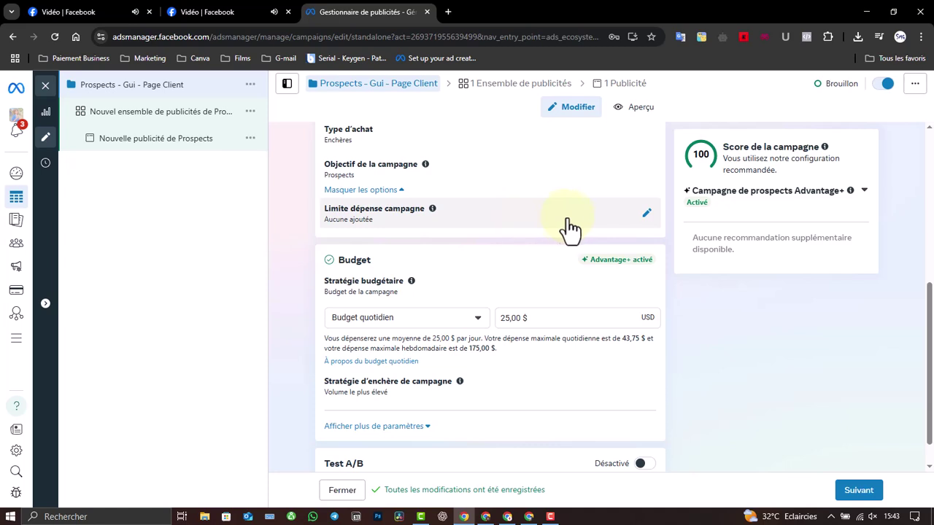
Step: Switch the campaign budget to Budget global and set its amount to 50,00 $
click(479, 321)
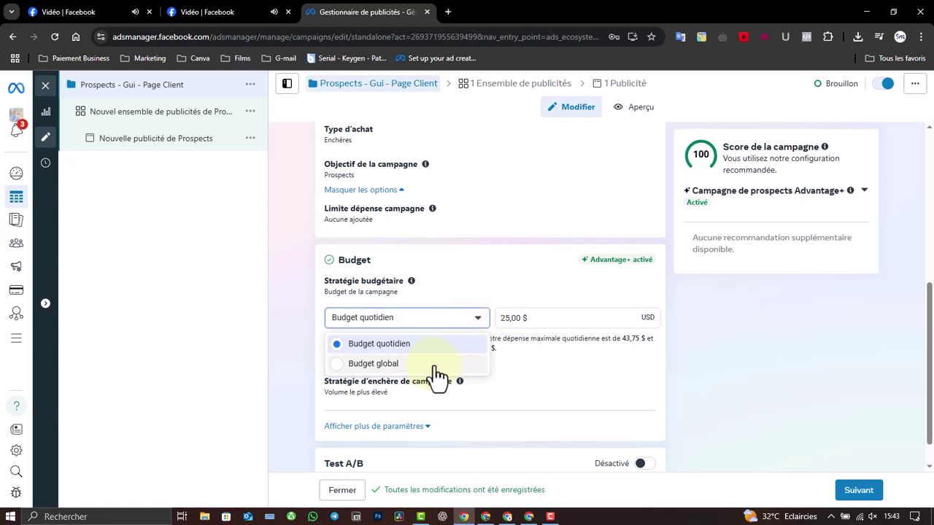
click(435, 366)
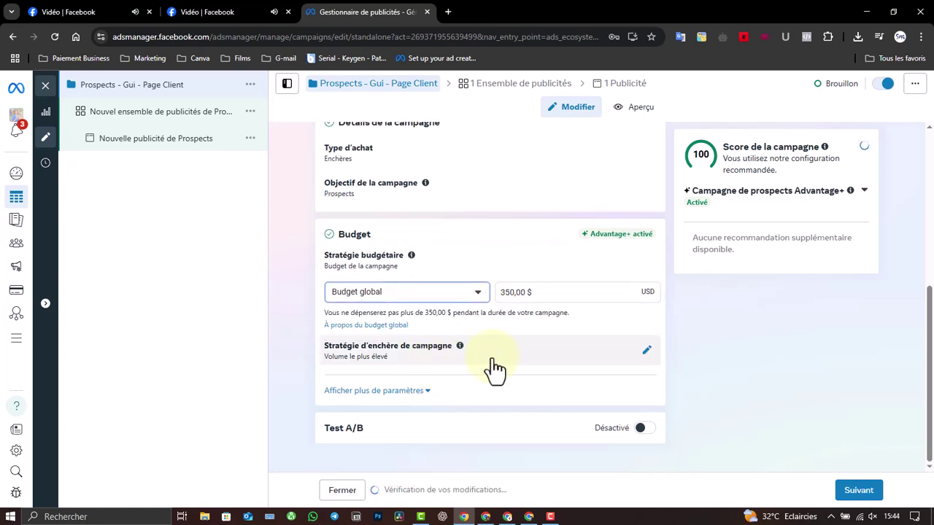
click(507, 294)
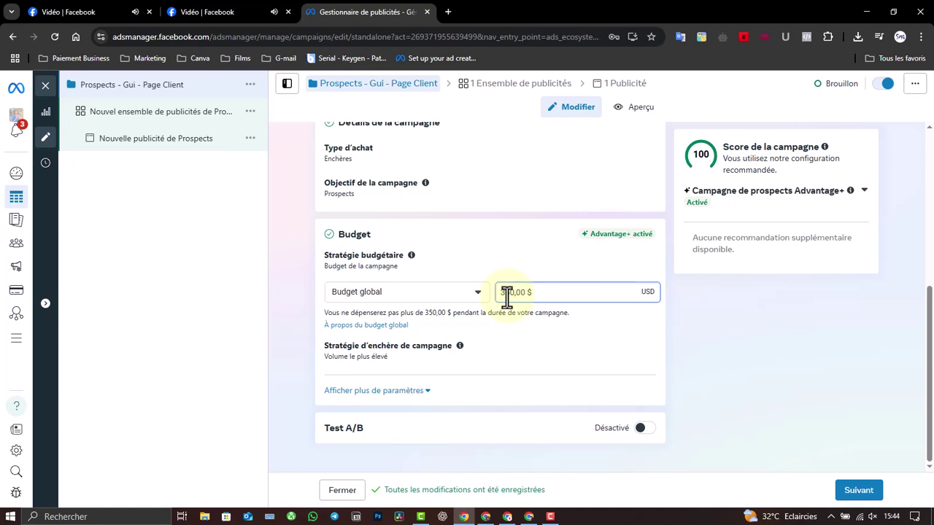
click(617, 337)
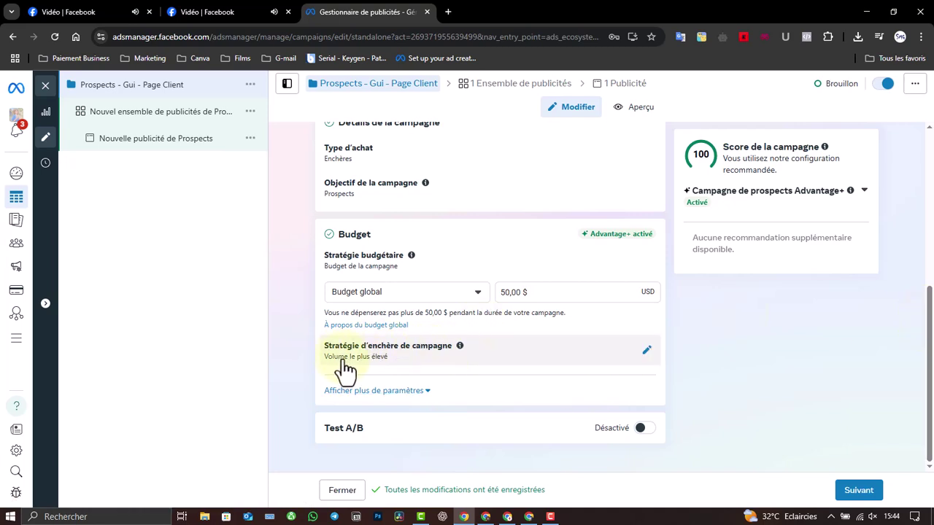
Step: Check the additional budget settings, collapse them, and continue to the ad set
click(390, 394)
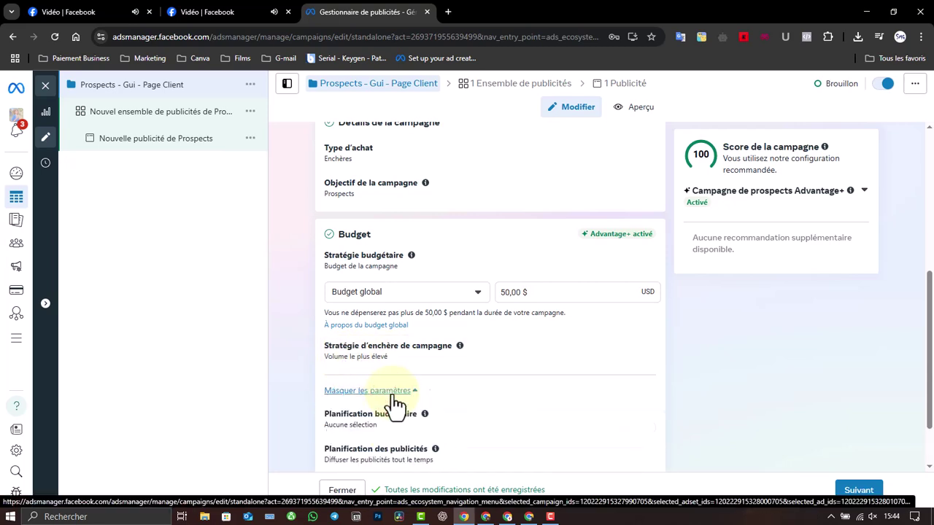
click(391, 394)
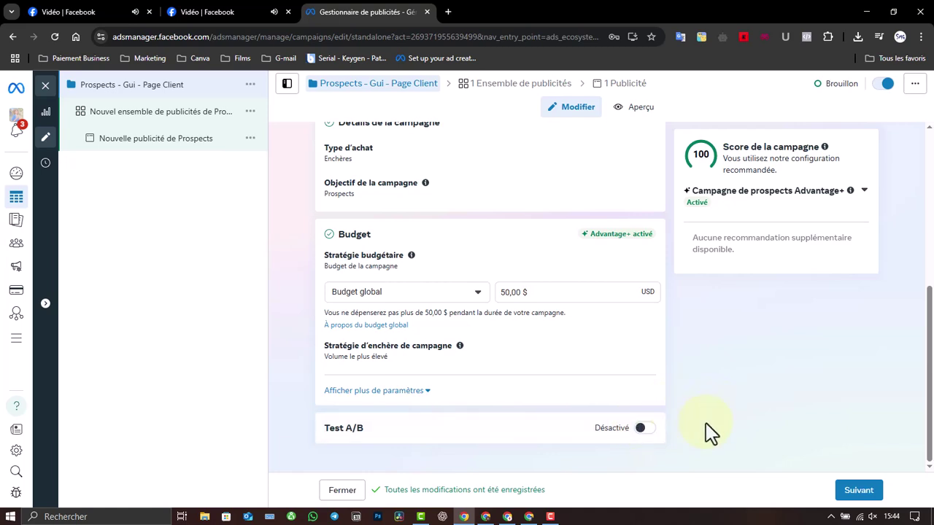
click(852, 490)
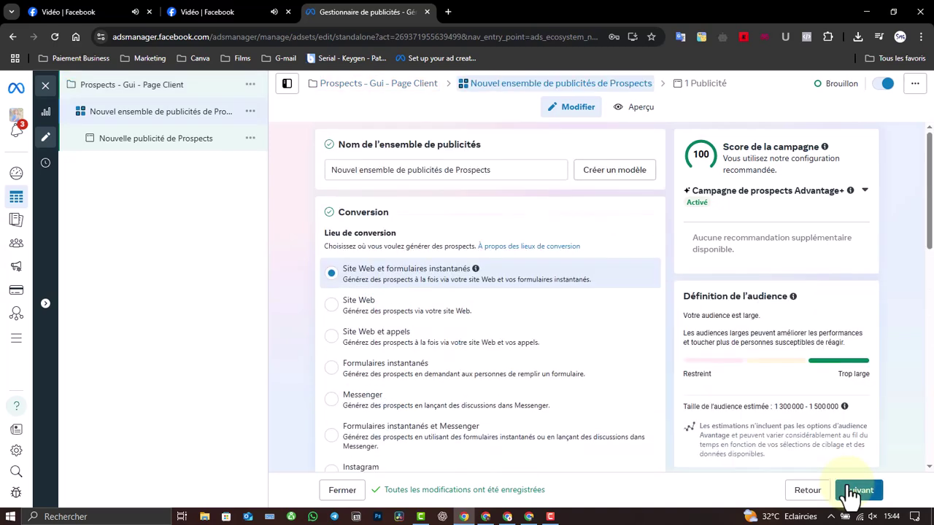
Step: Rename the ad set as "Prospects - Gui - Page Client"
click(502, 170)
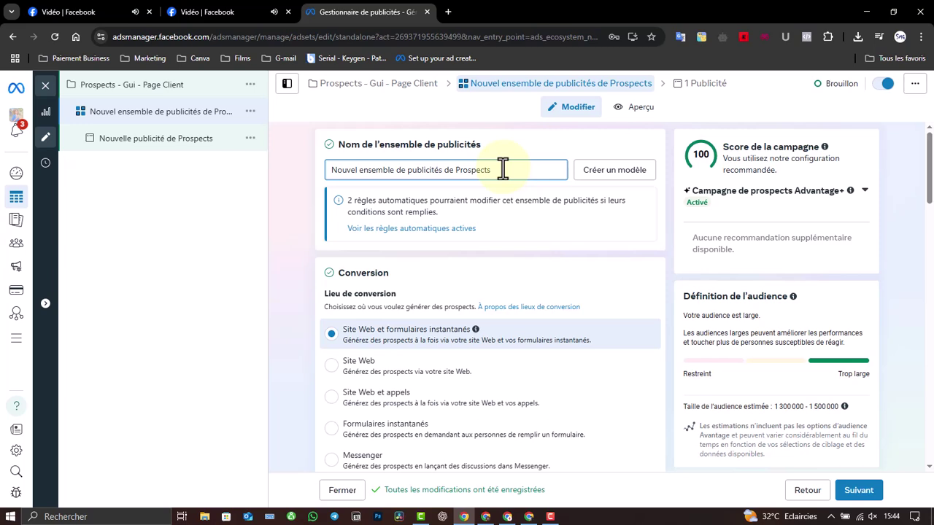
key(ctrl+a)
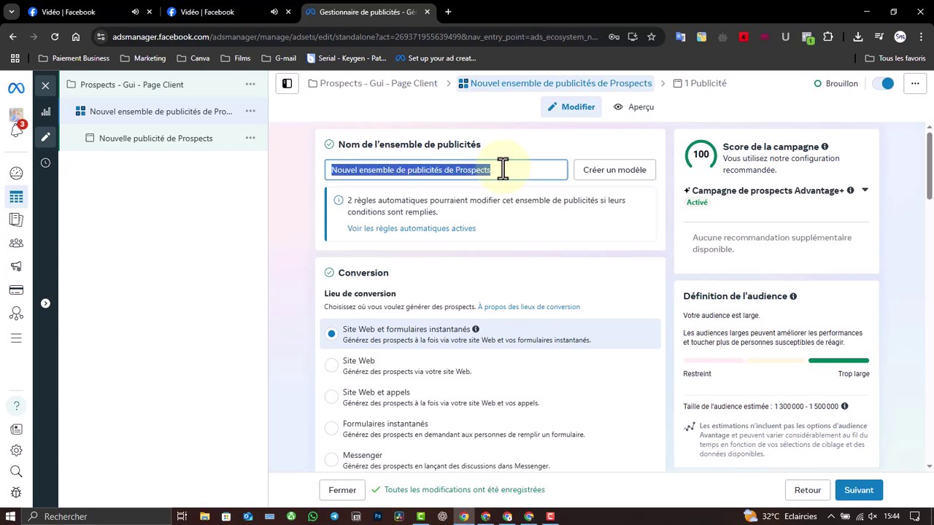
key(ctrl+v)
click(564, 254)
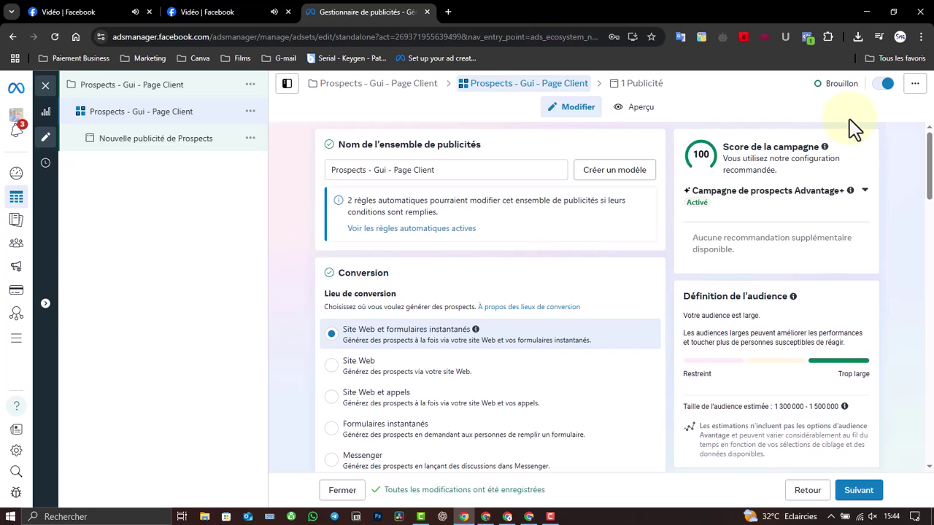
Step: Review the available conversion locations, try Site Web, and select WhatsApp as the place to generate prospects
drag(931, 162, 926, 186)
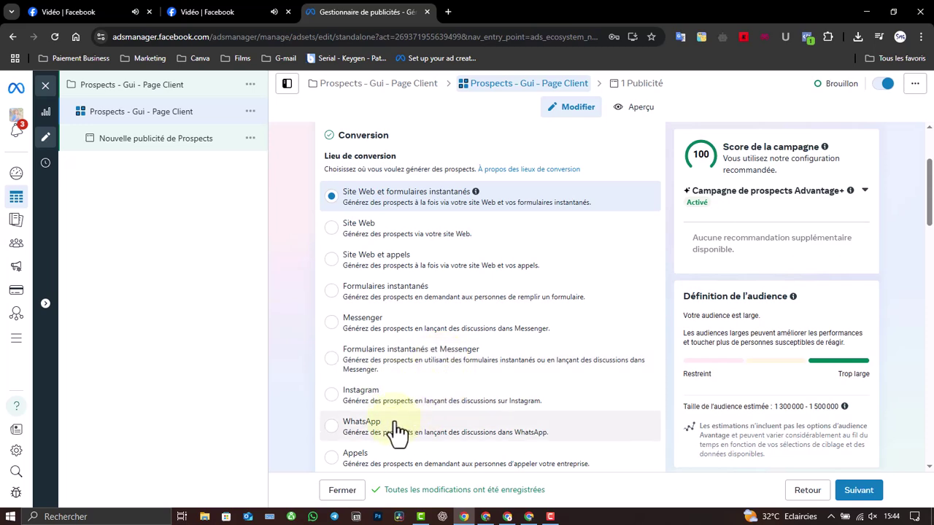
drag(927, 191, 929, 219)
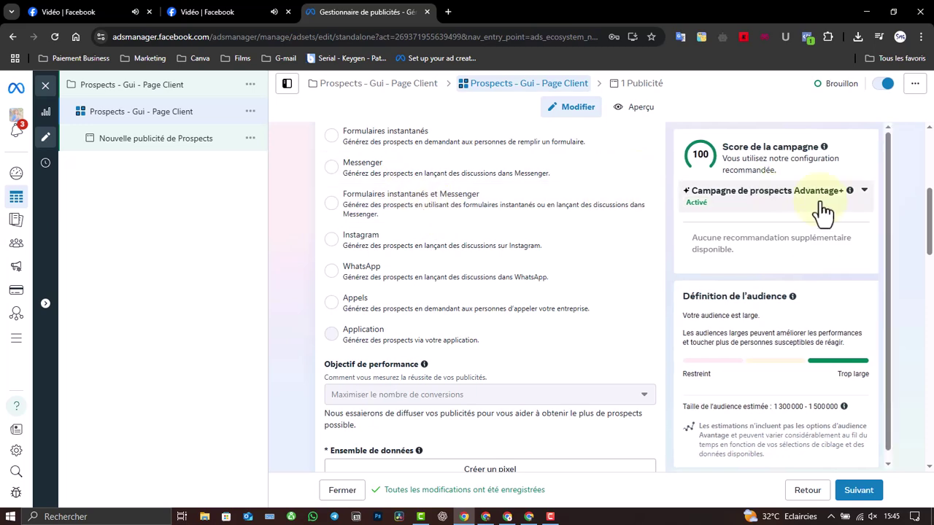
drag(929, 220, 930, 198)
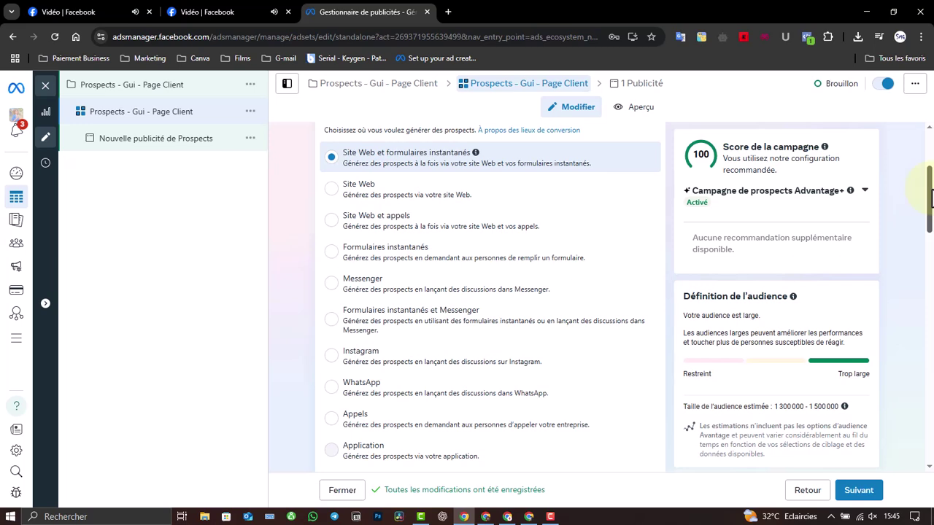
click(399, 197)
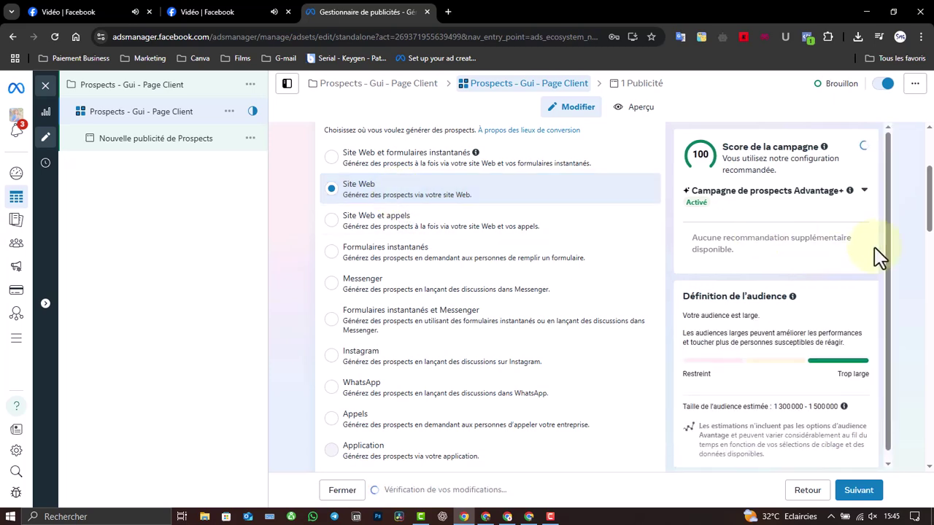
scroll(861, 278, down, 1)
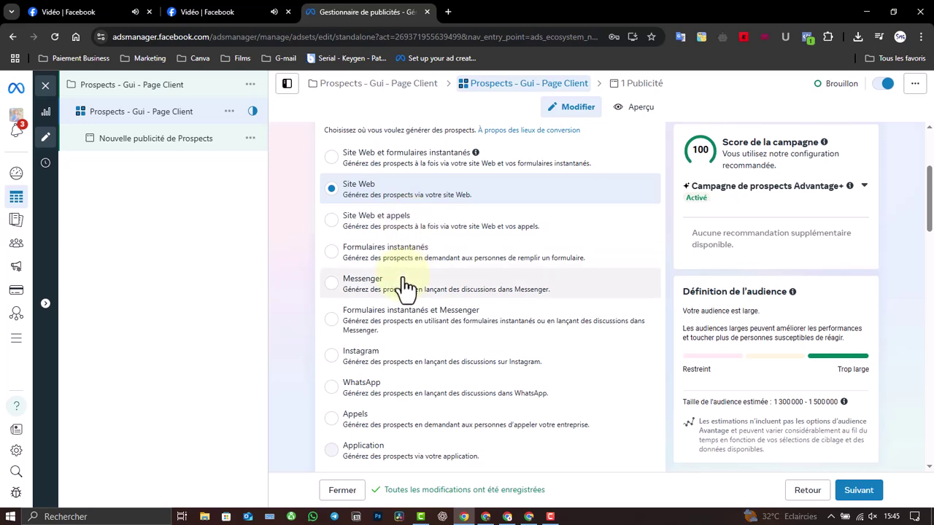
click(386, 393)
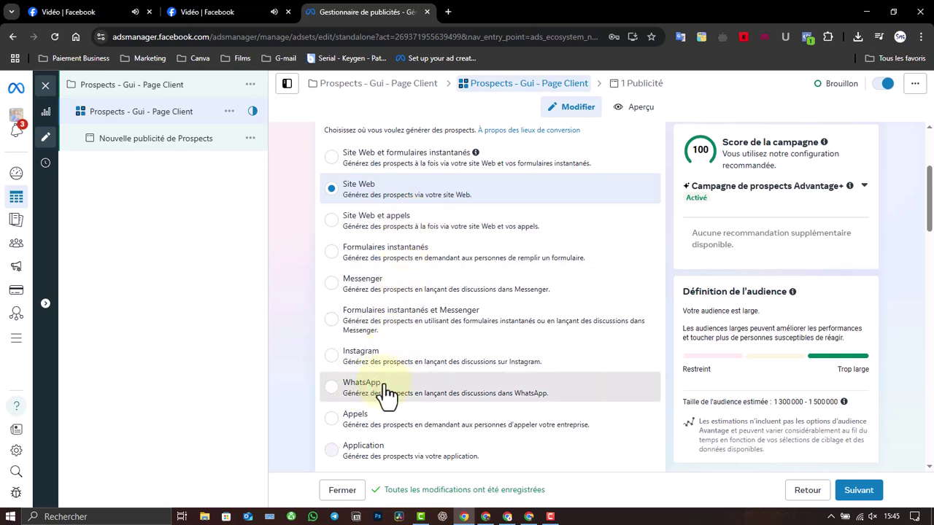
click(386, 394)
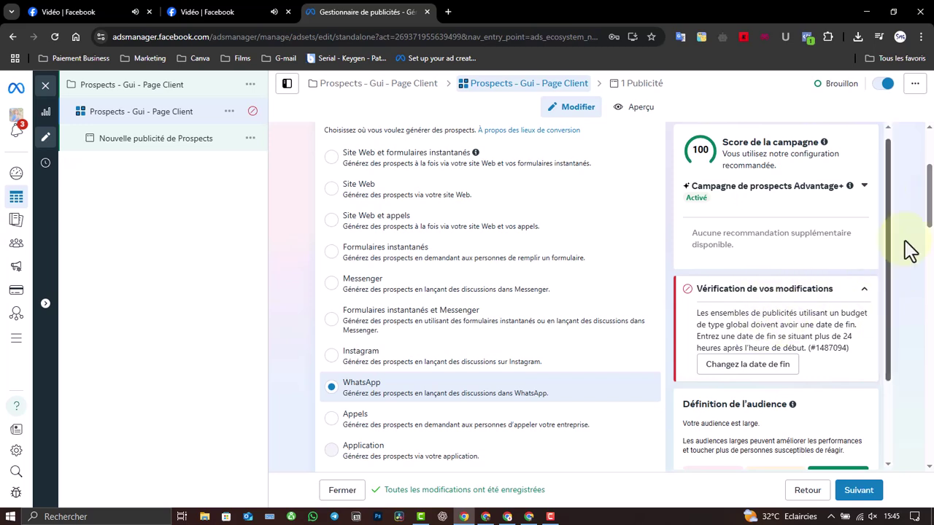
Step: Choose the Doré Compétences page from the smg22.4 group as the Facebook Page to promote
drag(930, 219, 931, 248)
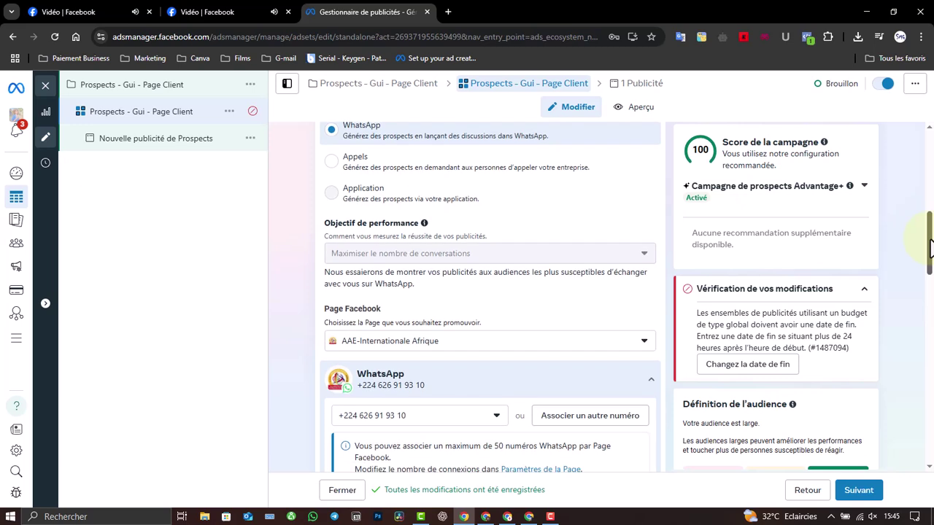
scroll(930, 247, down, 2)
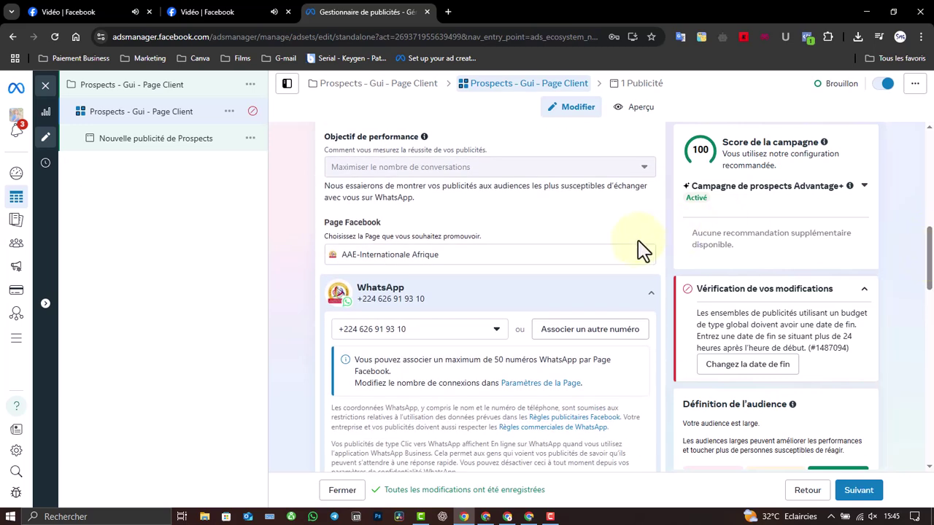
click(642, 257)
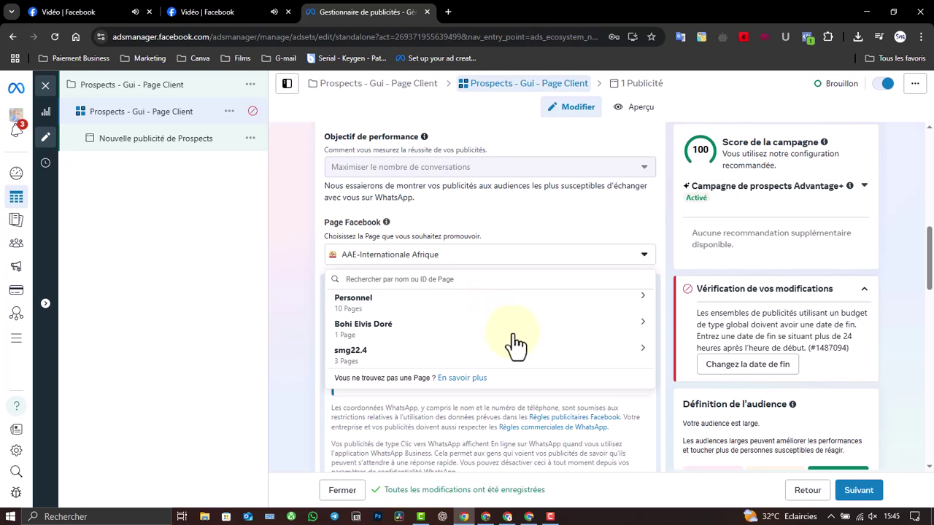
click(547, 352)
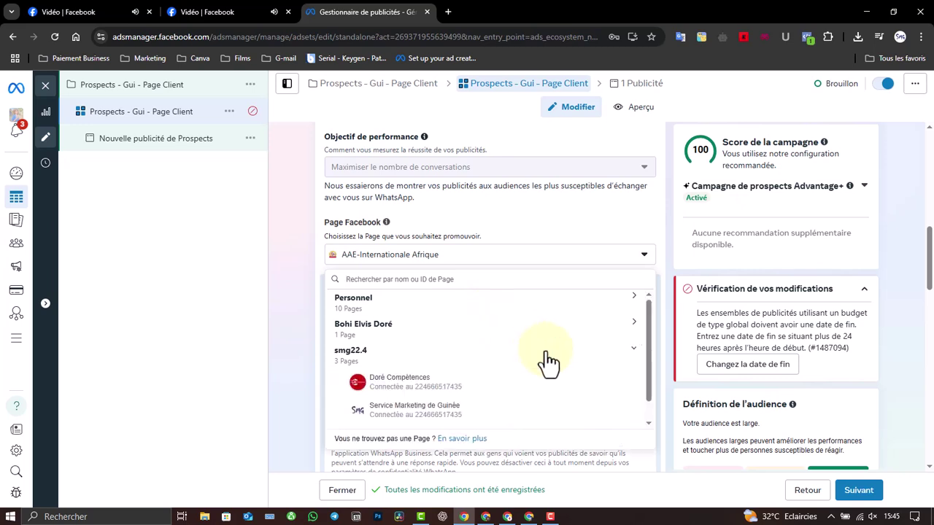
click(472, 392)
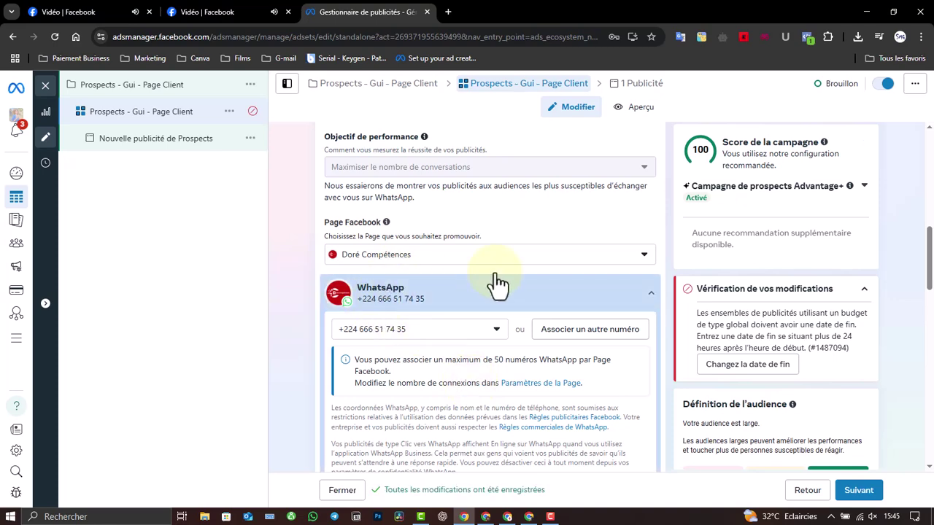
Step: Check the cost-per-result objective and the additional conversion options without changing them
drag(930, 248, 929, 303)
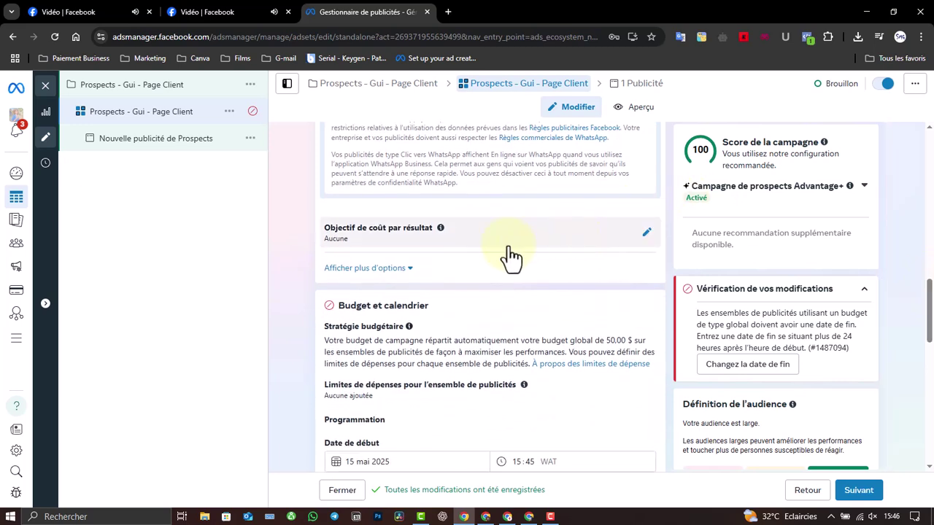
click(646, 234)
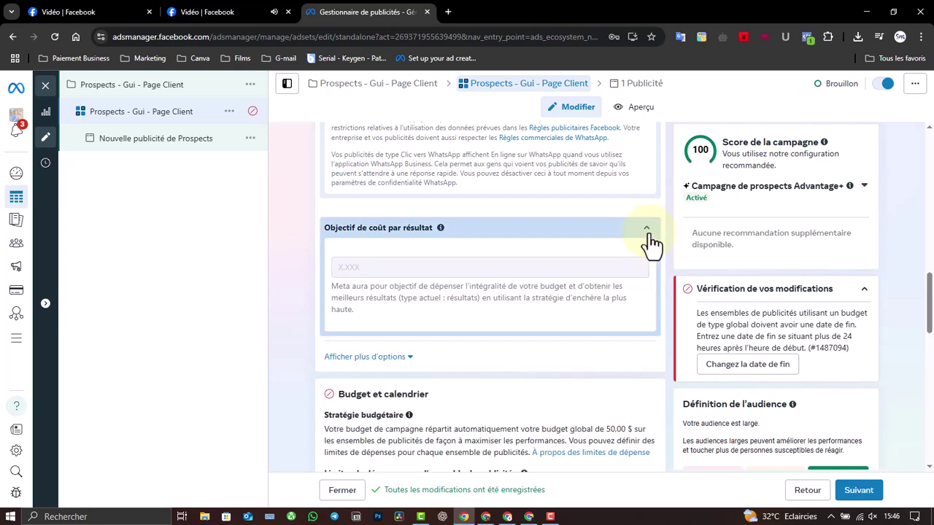
click(647, 234)
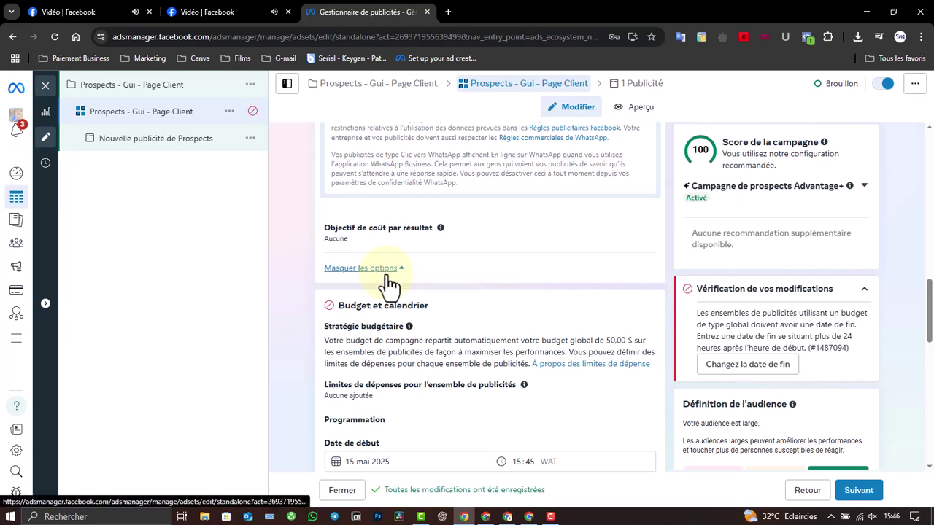
click(391, 276)
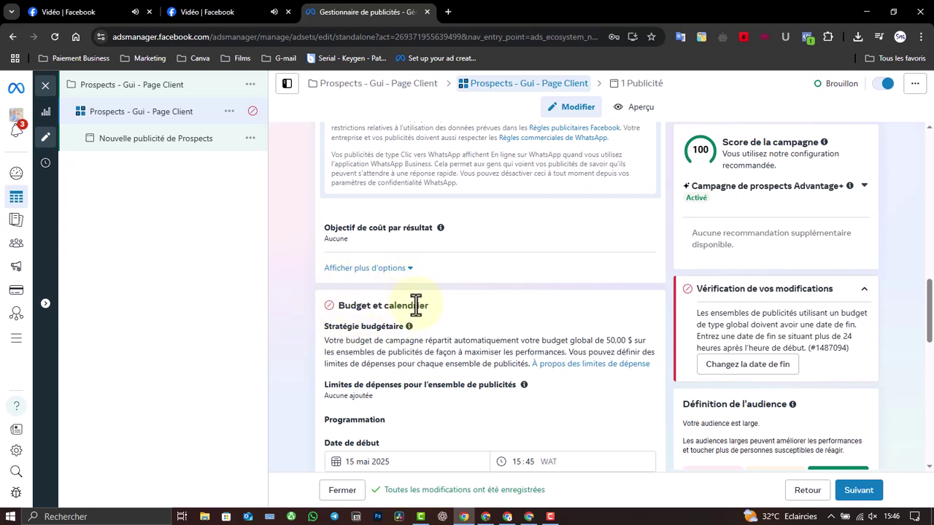
Step: Review the budget settings at campaign level and return to the ad set
click(187, 90)
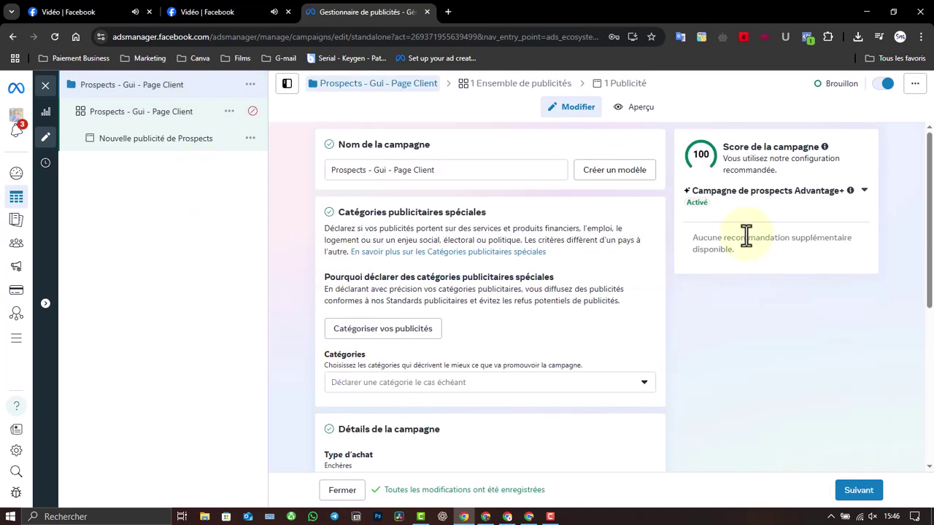
drag(926, 175, 926, 337)
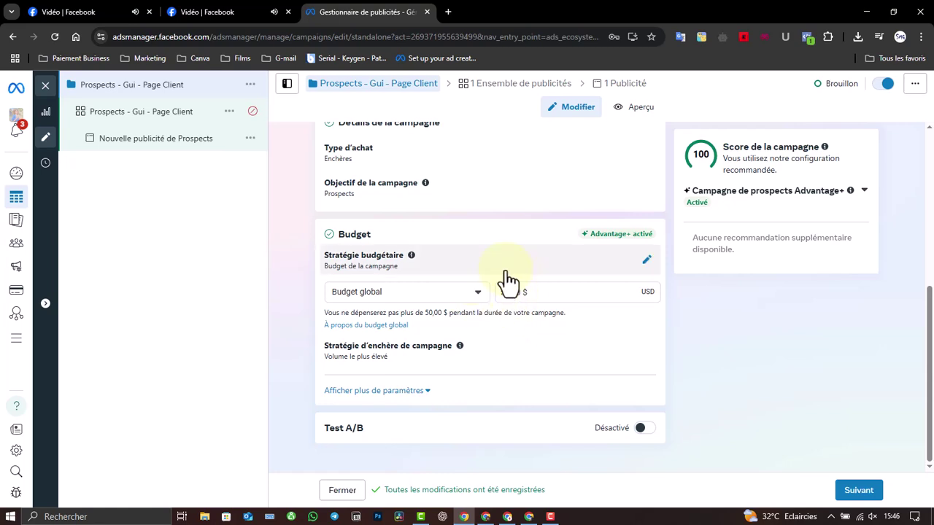
click(195, 119)
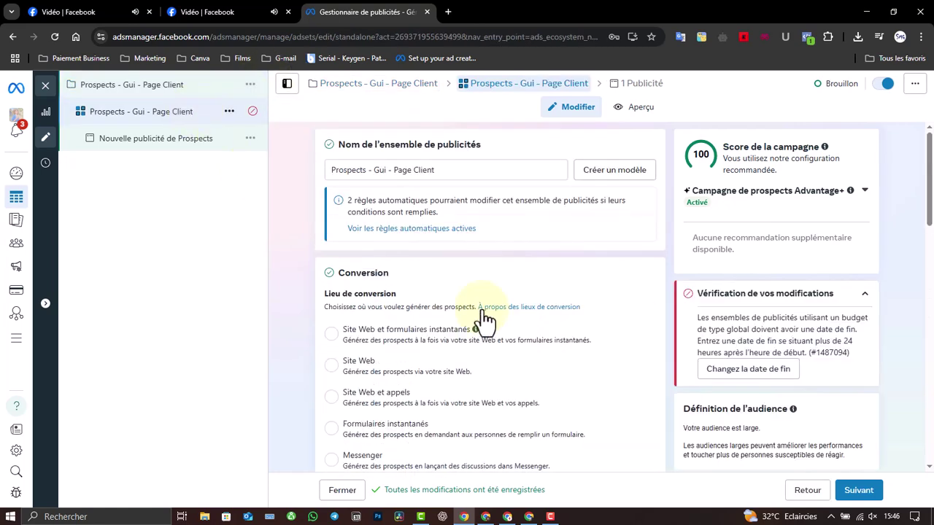
Step: Set the ad set's end date to 24 mai 2025 in the budget and schedule section
drag(931, 159, 926, 330)
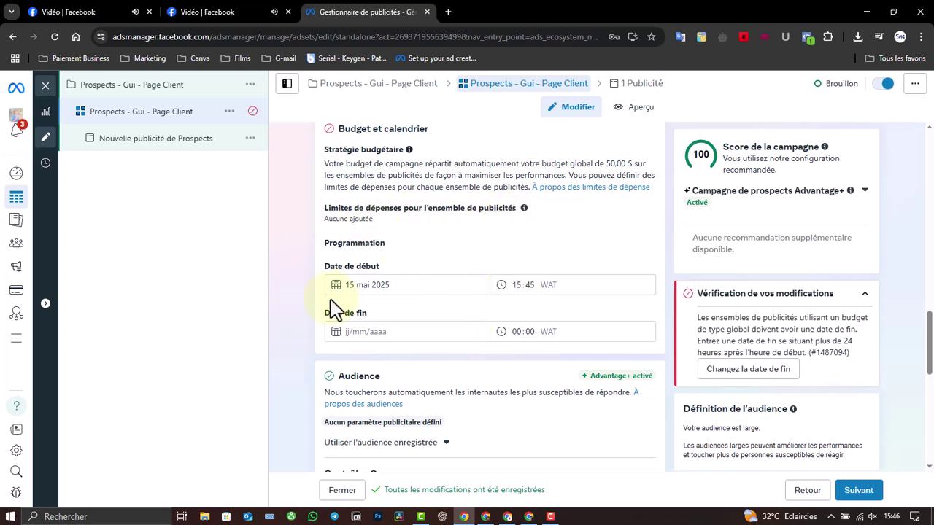
click(383, 334)
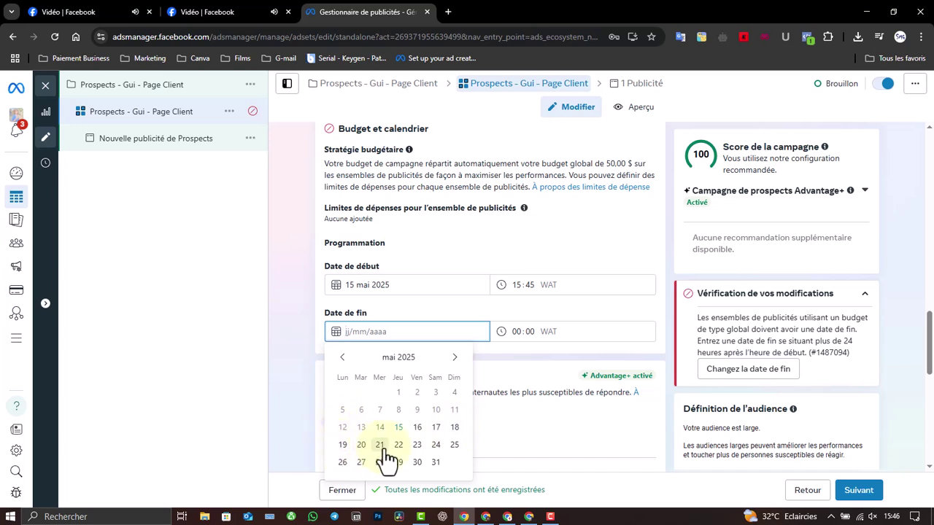
click(436, 446)
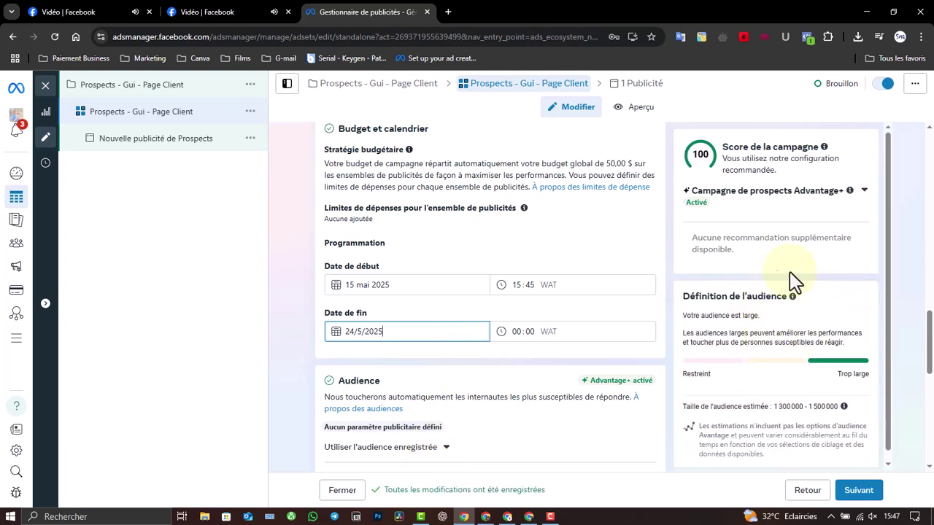
click(588, 240)
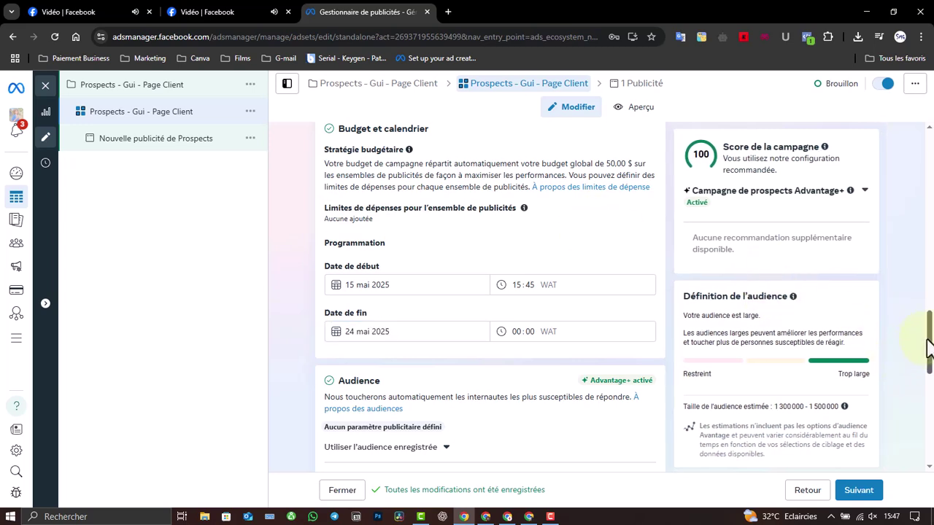
Step: Open the audience's location controls for editing and remove Guinée from the included places
drag(927, 332, 927, 372)
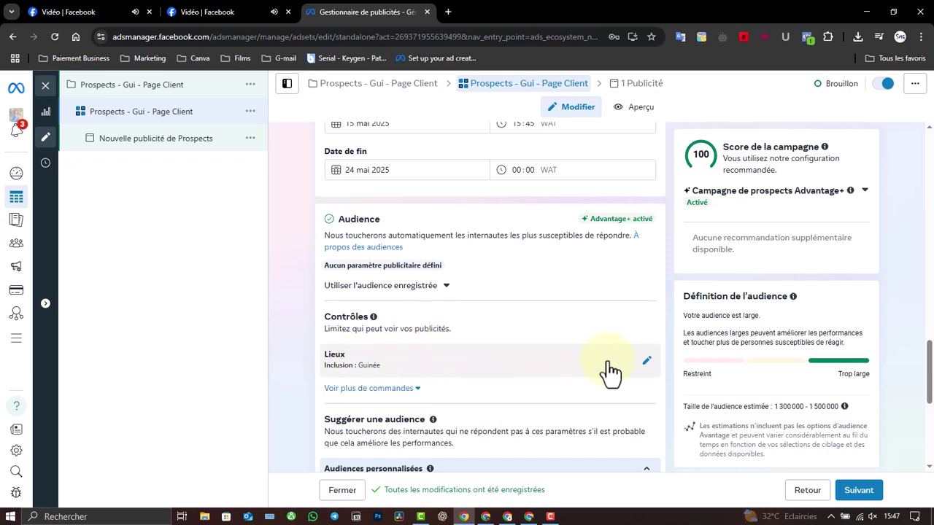
click(646, 361)
drag(928, 365, 927, 387)
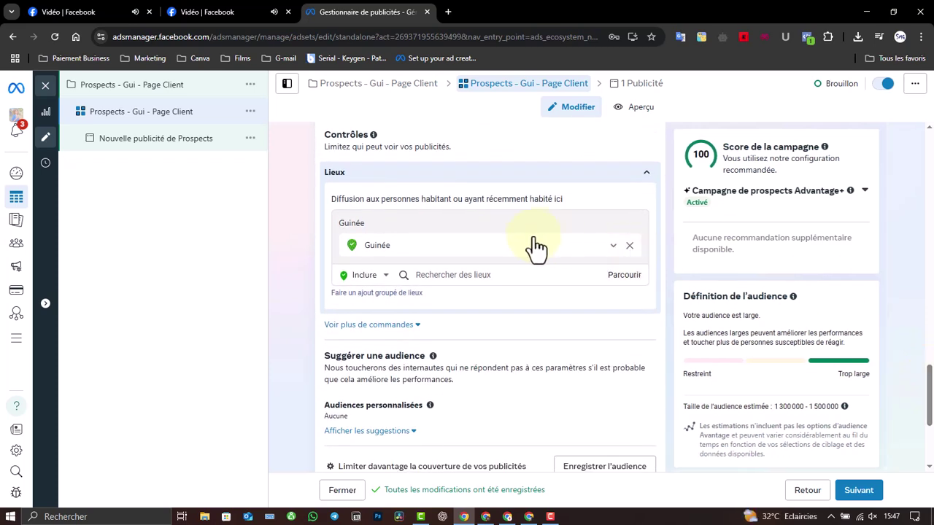
click(629, 223)
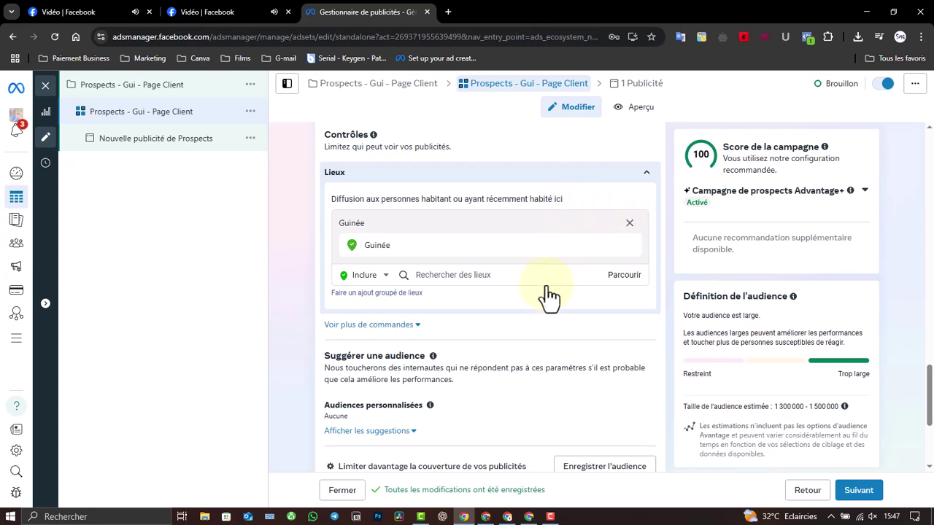
Step: Search for "conakry, conakry" and include the Conakry, Conakry, Guinée city/department as an audience location
click(467, 263)
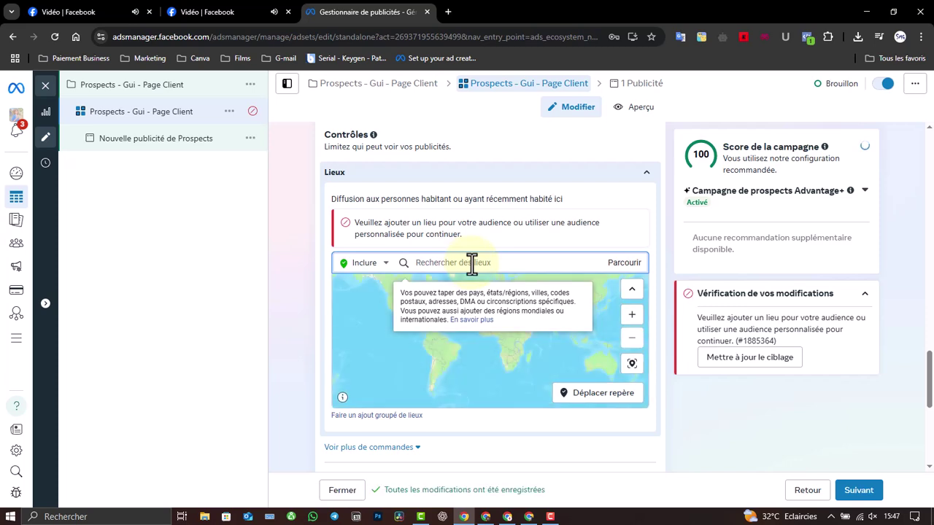
text(c)
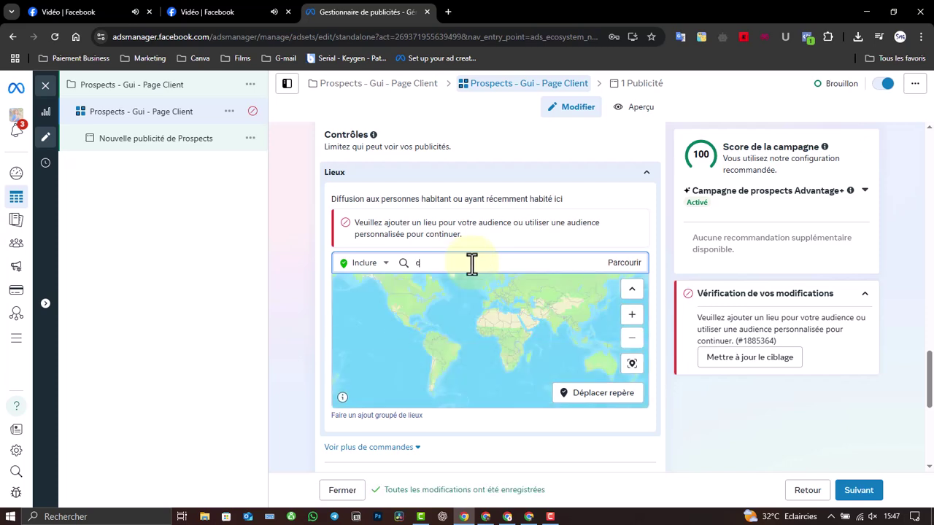
text(onakr)
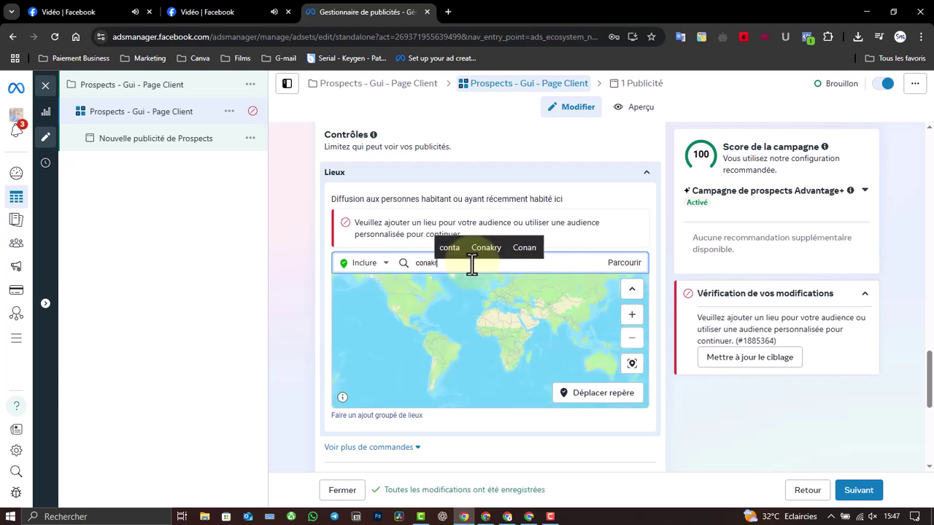
text(y, conakry)
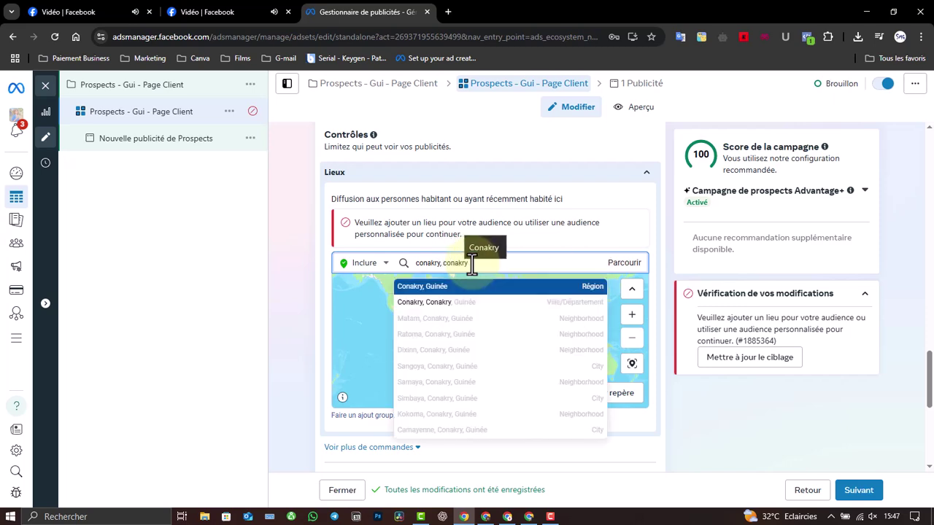
click(493, 306)
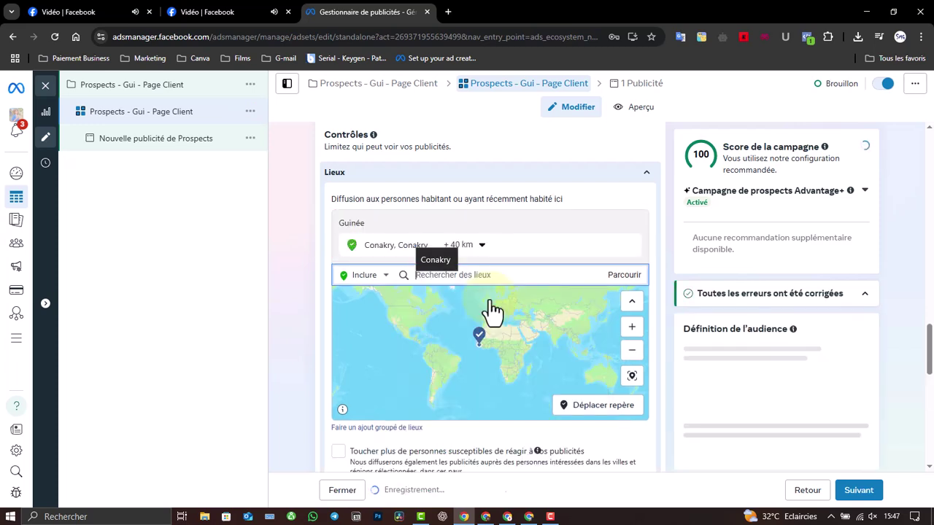
Step: Set the targeting radius around Conakry to 80 km
click(475, 244)
drag(475, 322, 501, 322)
click(483, 245)
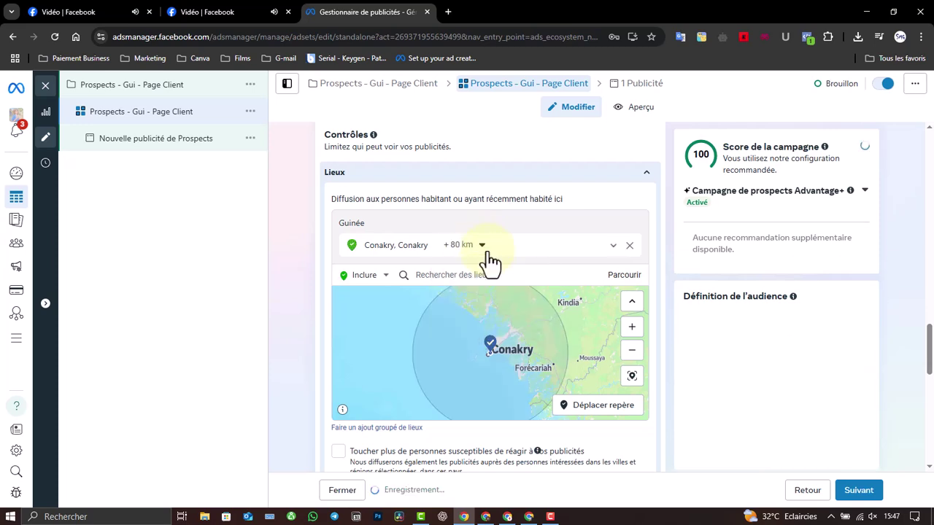
Step: Check the radius options for Conakry, then close the audience's location controls
click(482, 245)
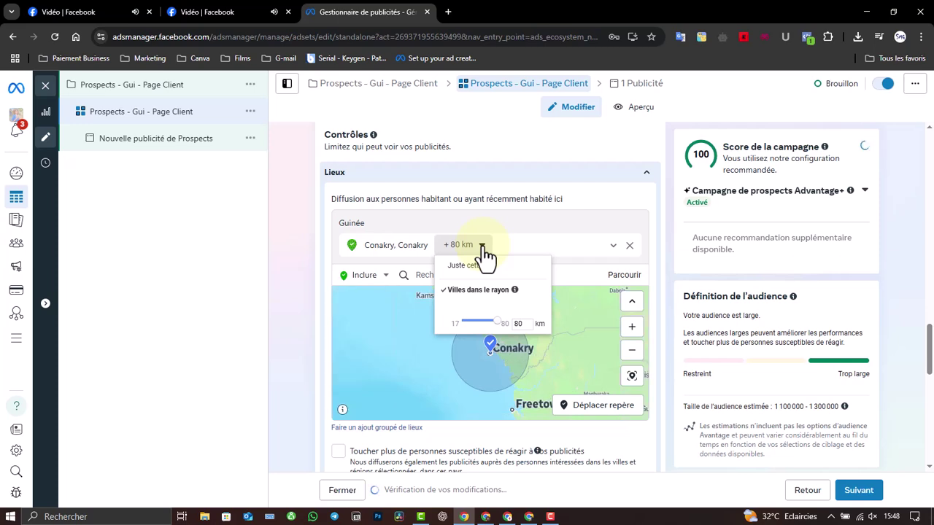
click(482, 246)
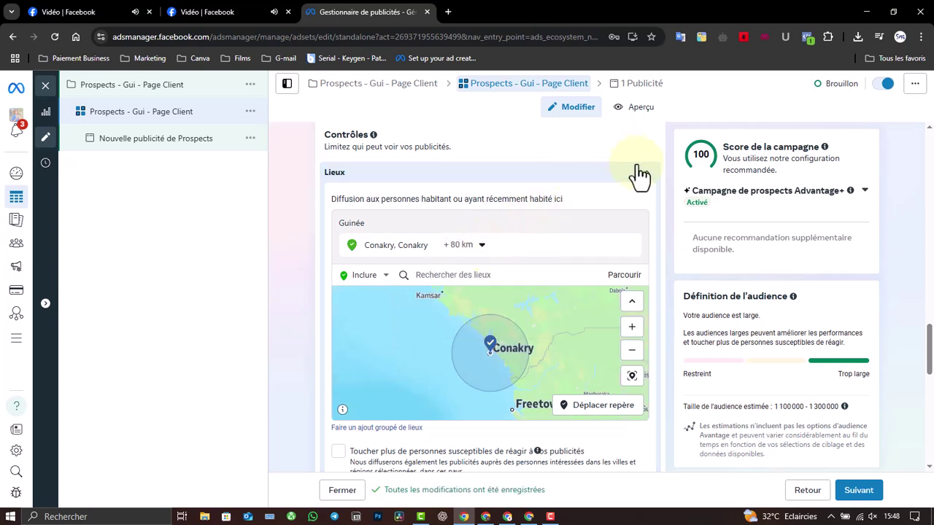
click(648, 176)
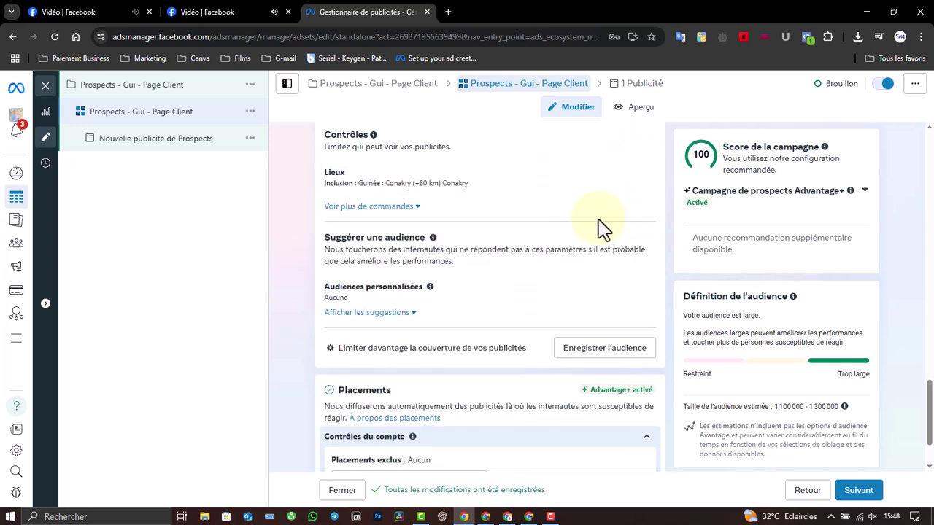
Step: Show the additional audience controls and set the minimum age to 20
click(392, 212)
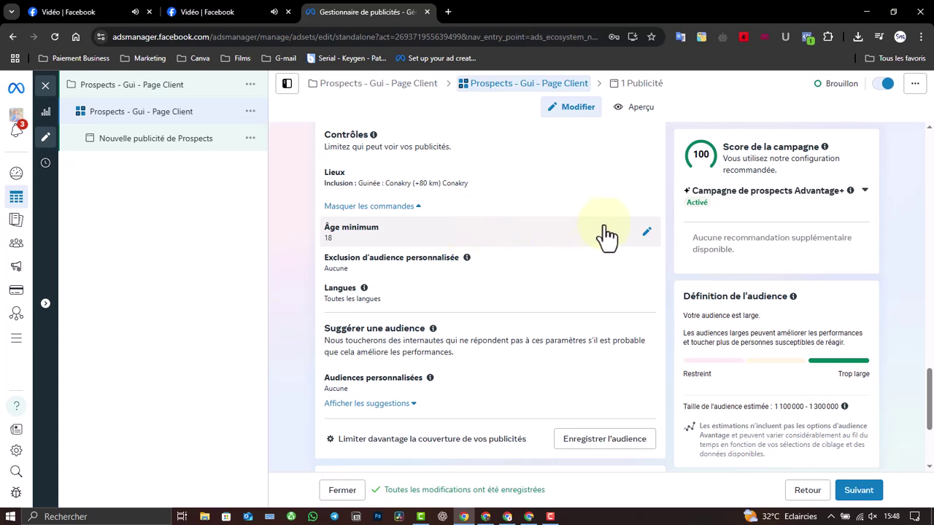
click(647, 233)
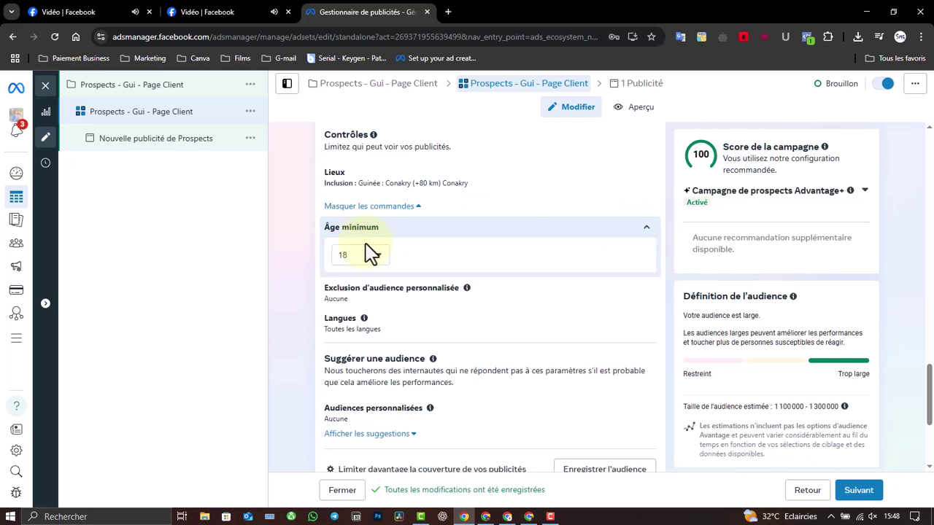
click(377, 257)
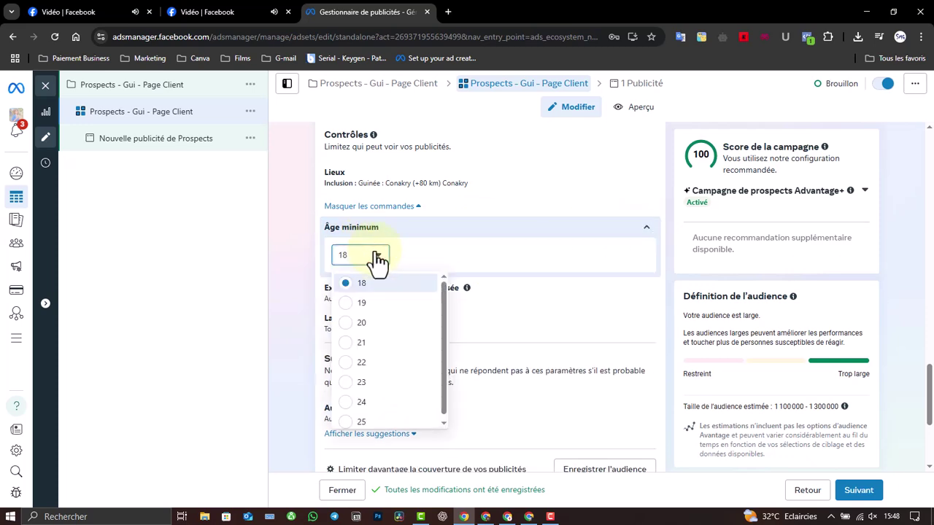
click(372, 329)
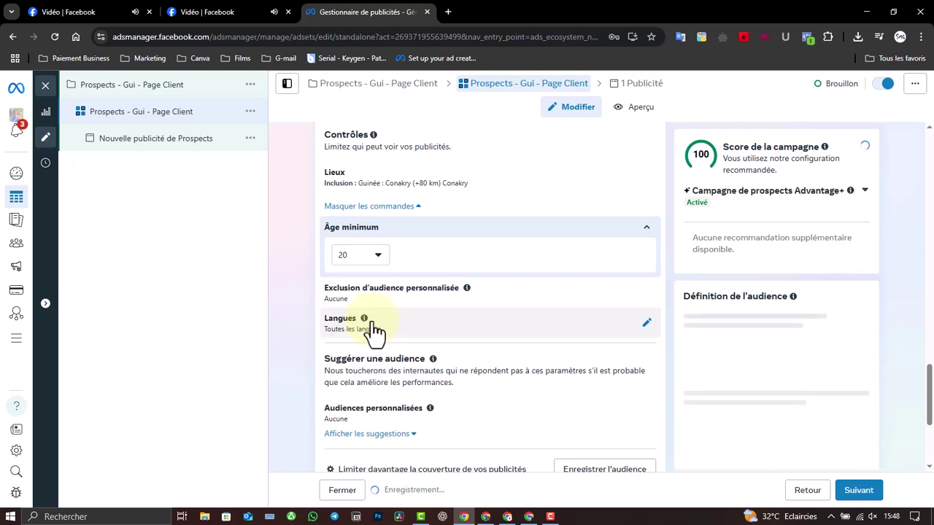
click(646, 232)
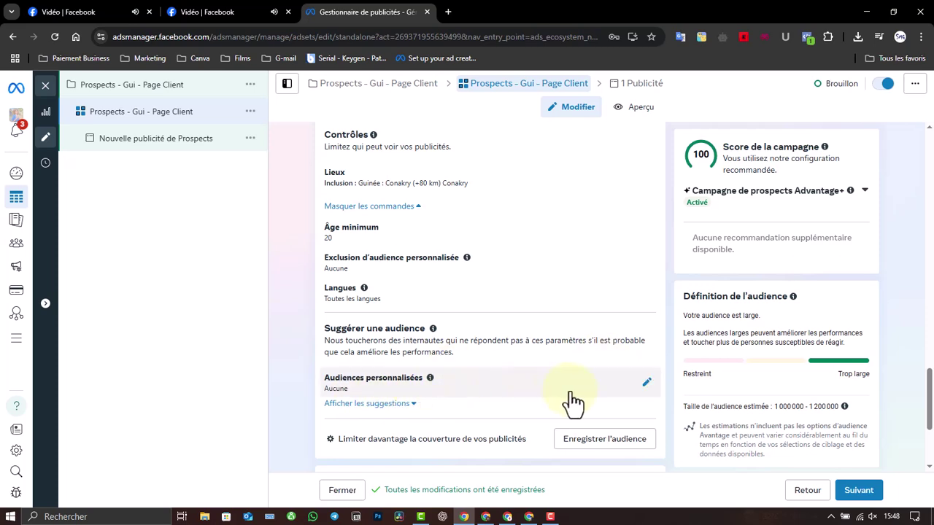
Step: Show the audience suggestions and add the interest "Informatique" to the detailed targeting
click(403, 407)
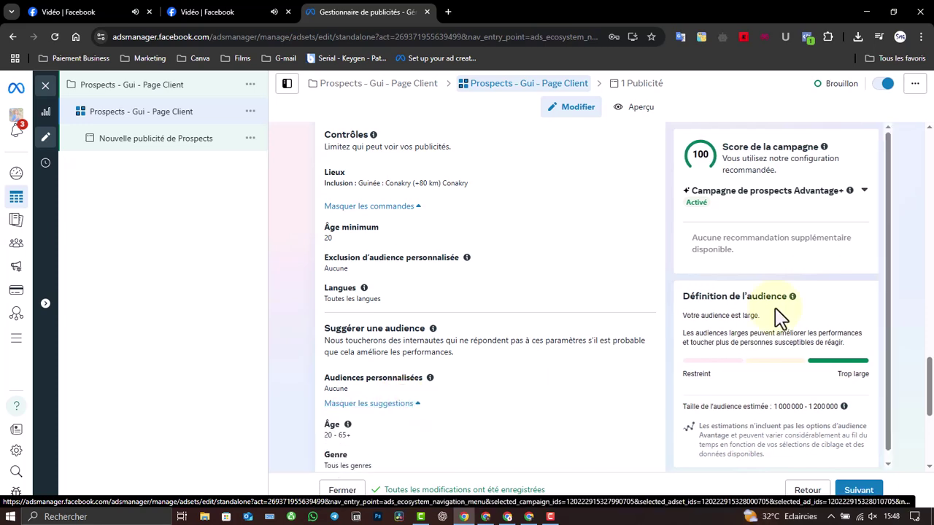
drag(930, 368, 929, 396)
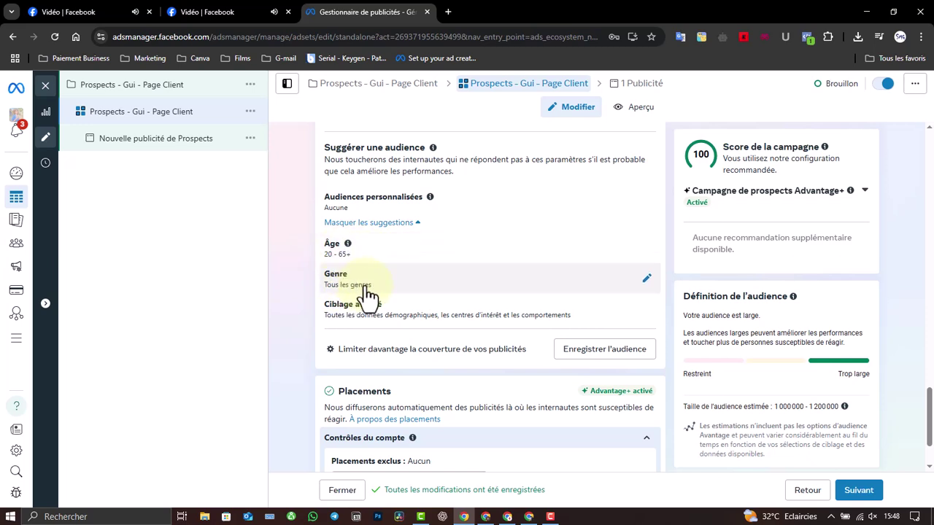
click(646, 314)
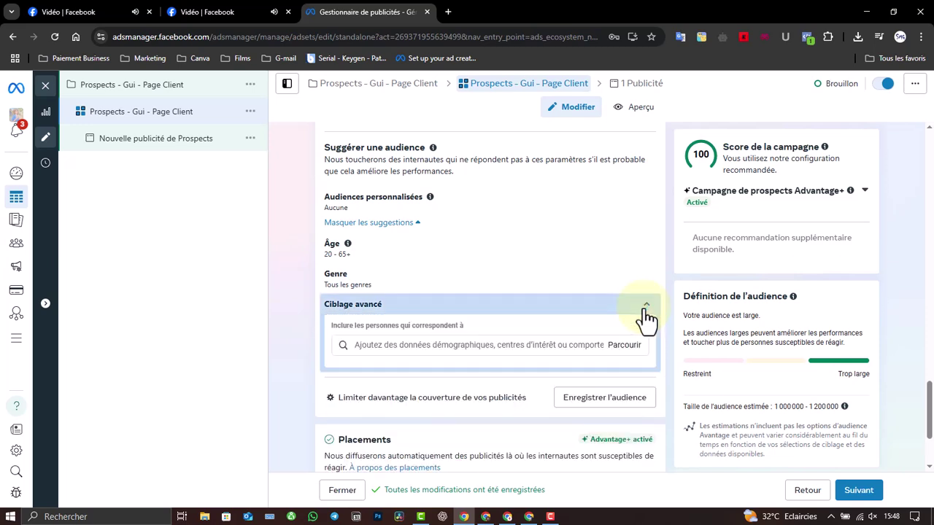
click(506, 346)
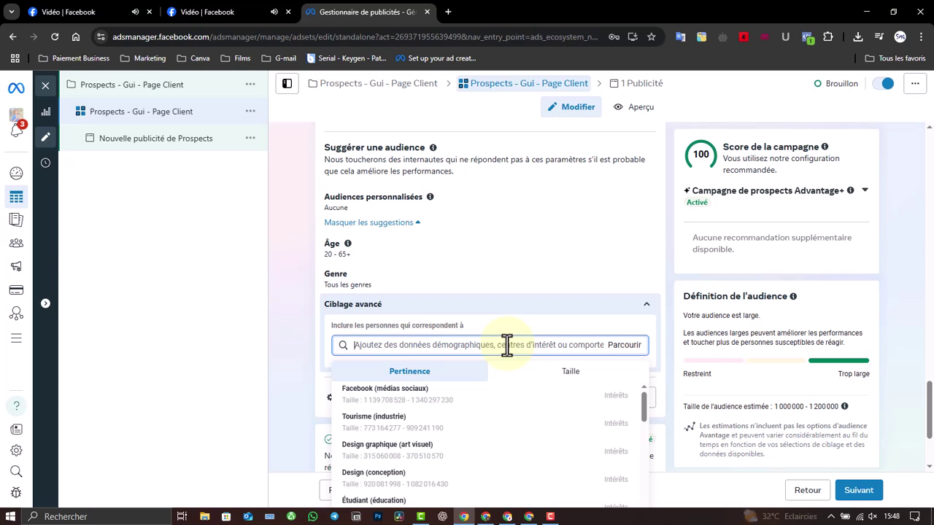
text(in)
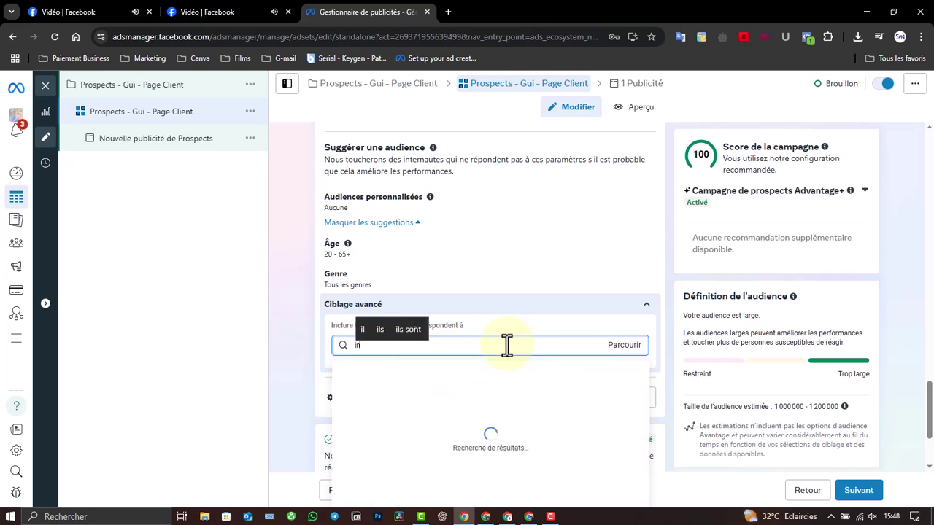
text(formatique)
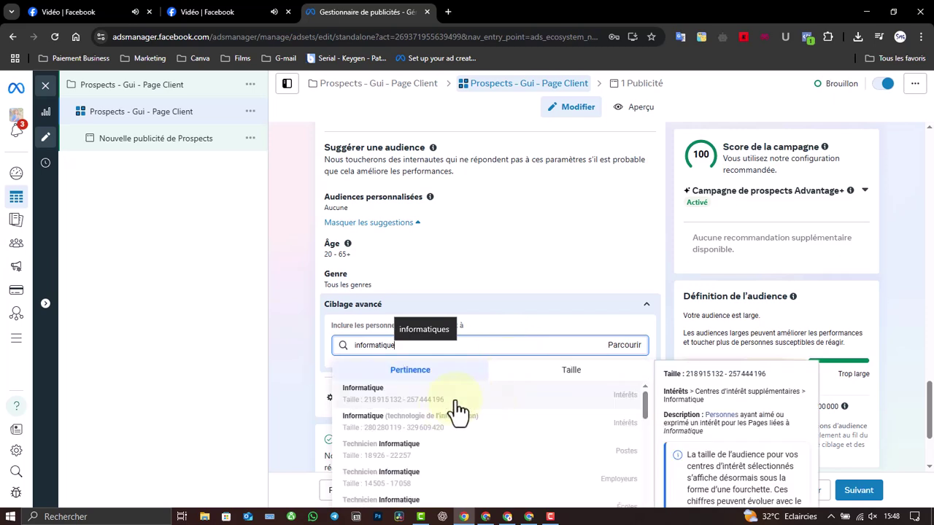
click(423, 388)
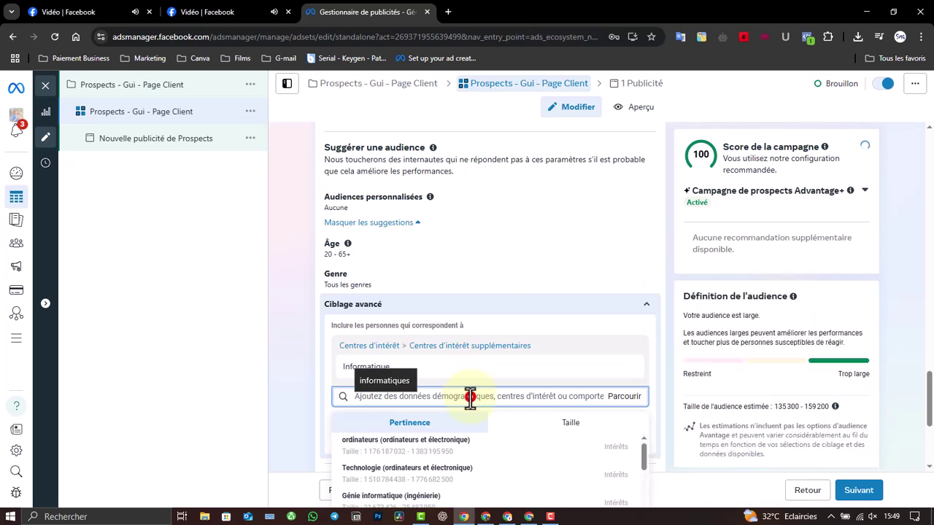
Step: Search the detailed targeting for "formation cont", add the interest "Formation continue" and close the targeting editor
text(formation)
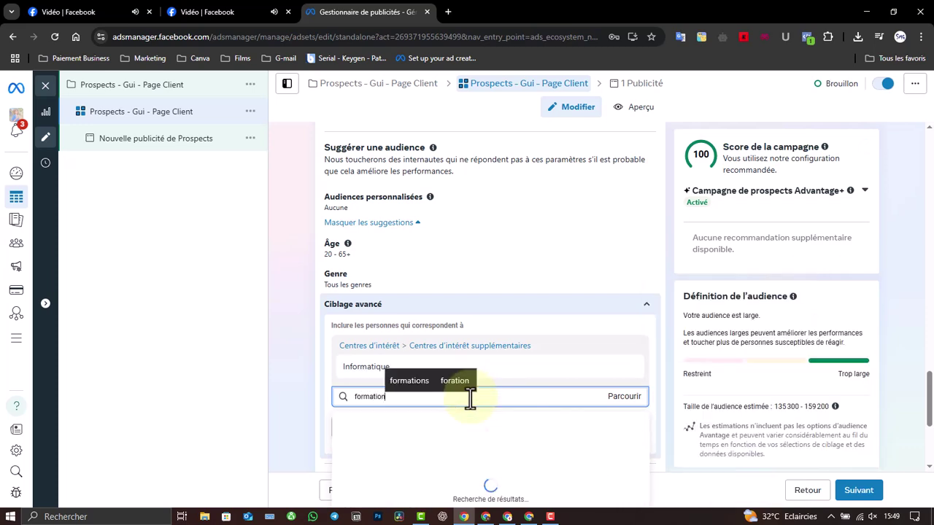
text( con)
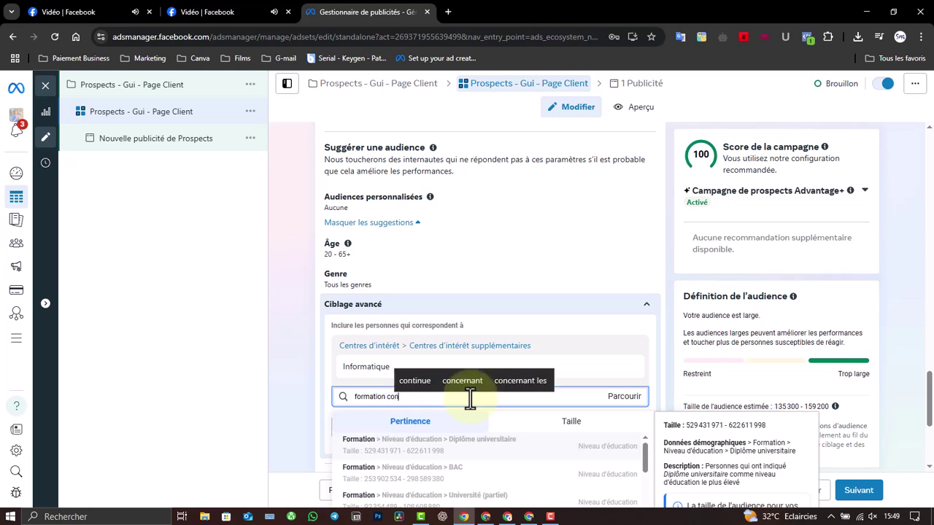
text(t)
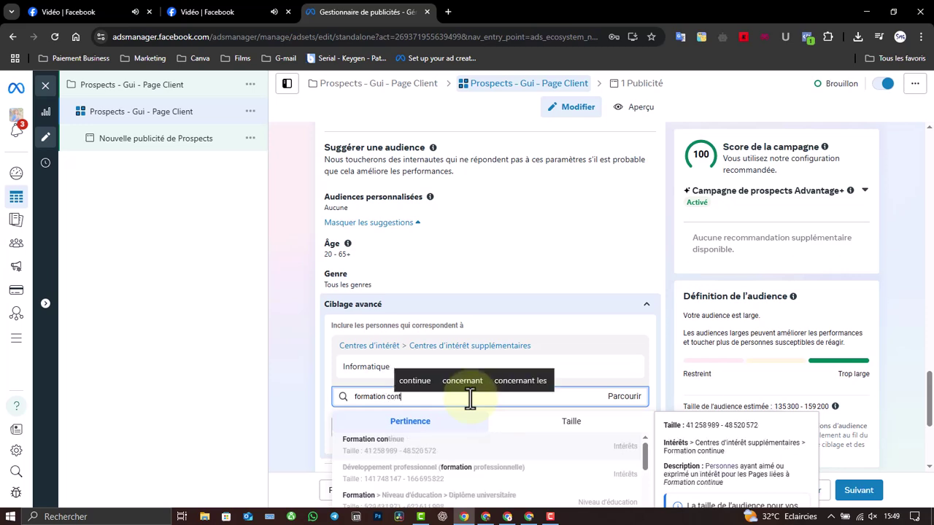
click(420, 452)
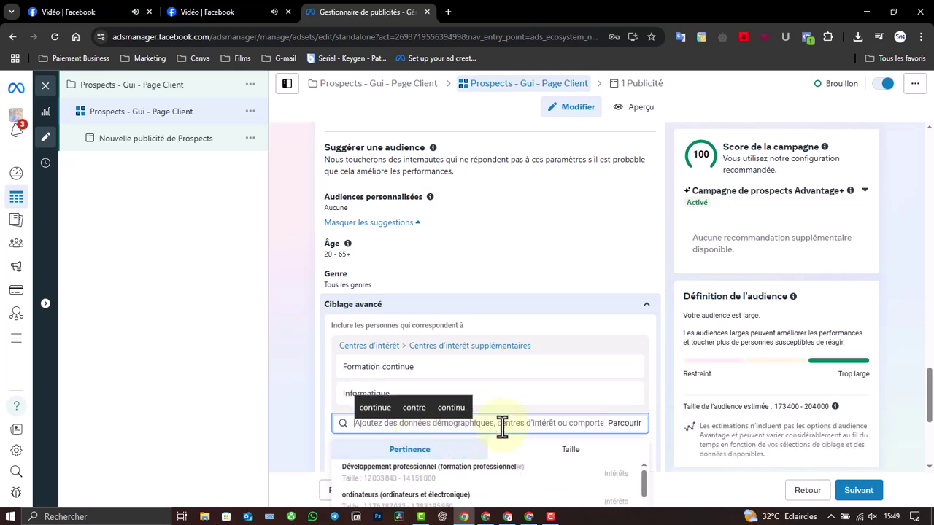
click(646, 307)
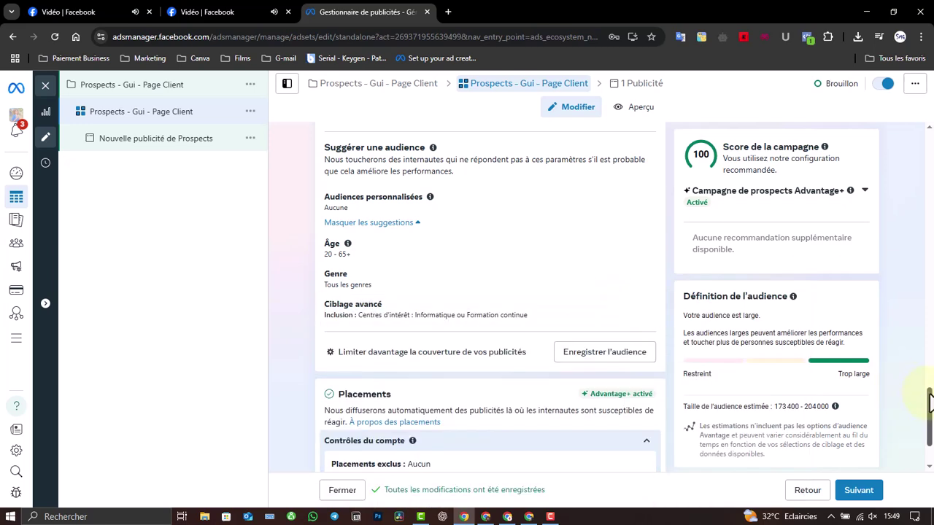
Step: Collapse the account controls for placements and proceed to the ad's settings
drag(930, 405, 930, 427)
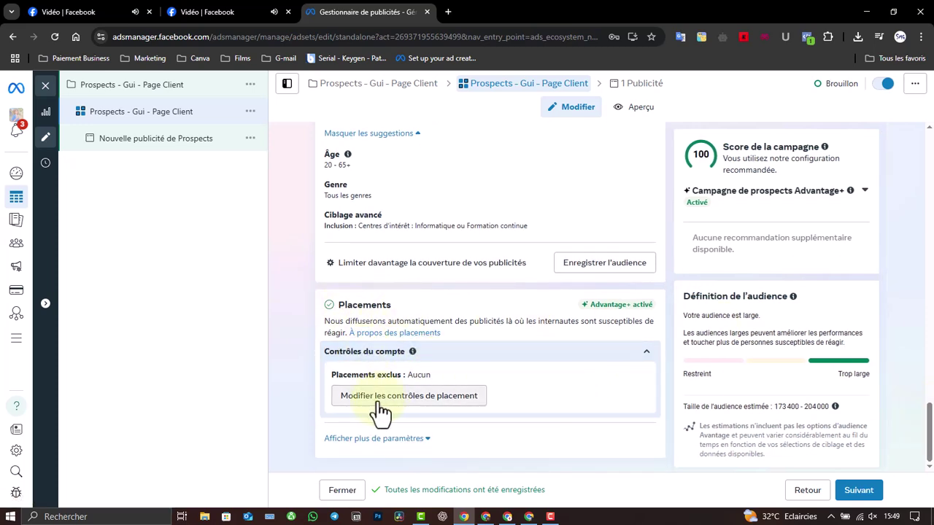
click(646, 353)
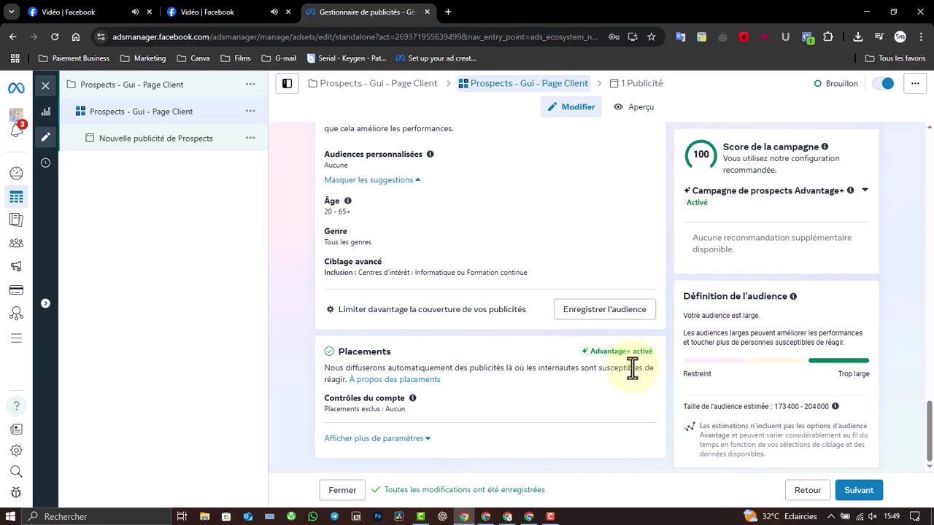
click(874, 499)
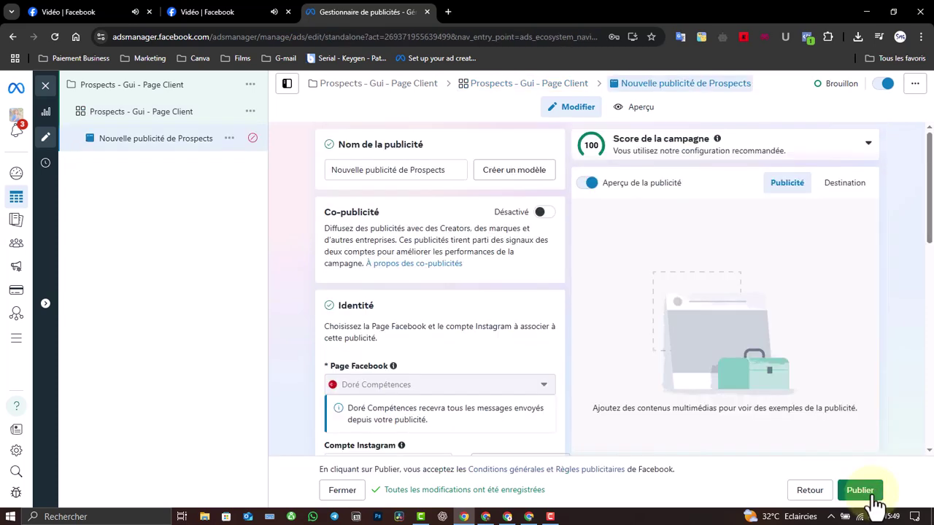
Step: Rename the ad as "Prospects - Gui - Page Client"
click(452, 169)
key(ctrl+a)
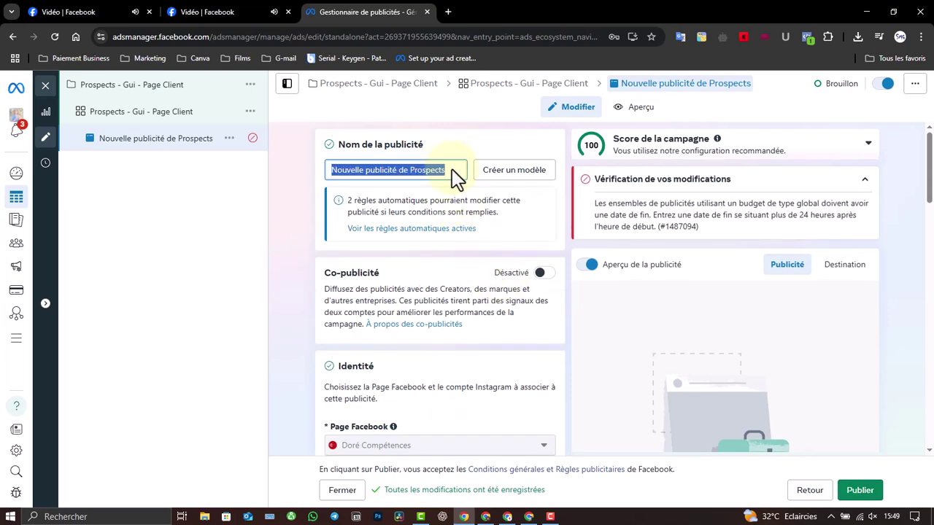
text(Prospects - Gui - Page Client)
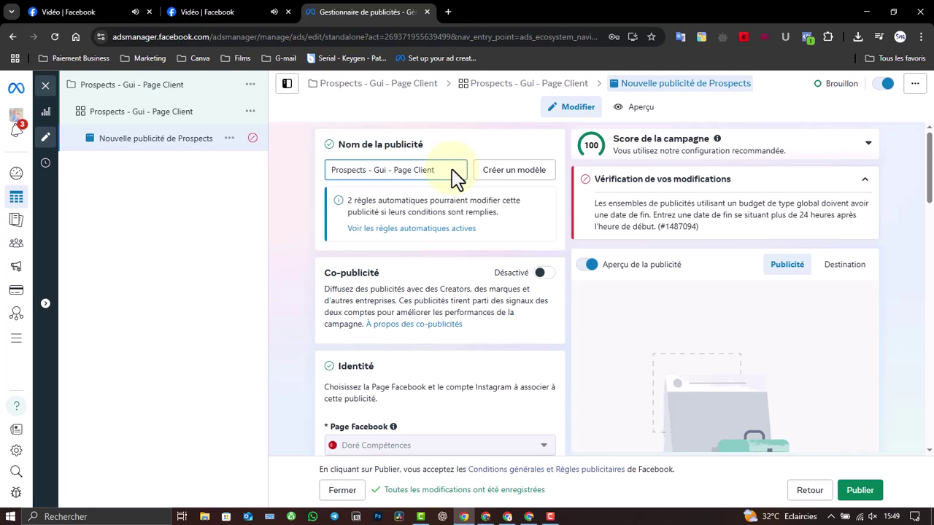
click(547, 148)
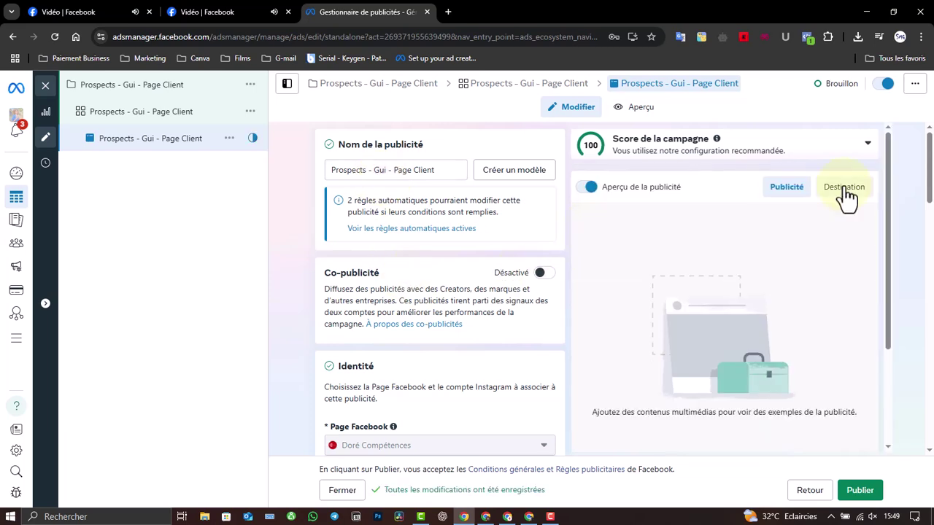
Step: Set the ad configuration to use an existing publication
drag(930, 167, 923, 236)
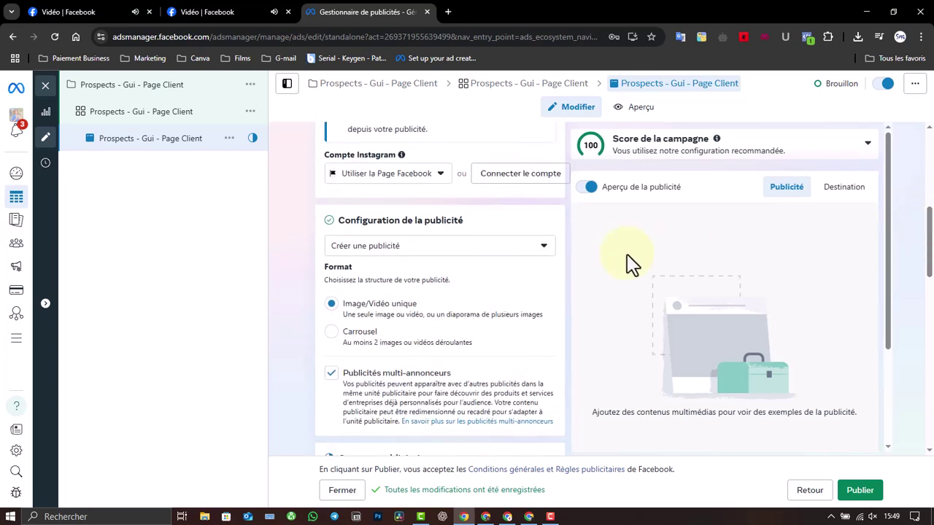
click(523, 252)
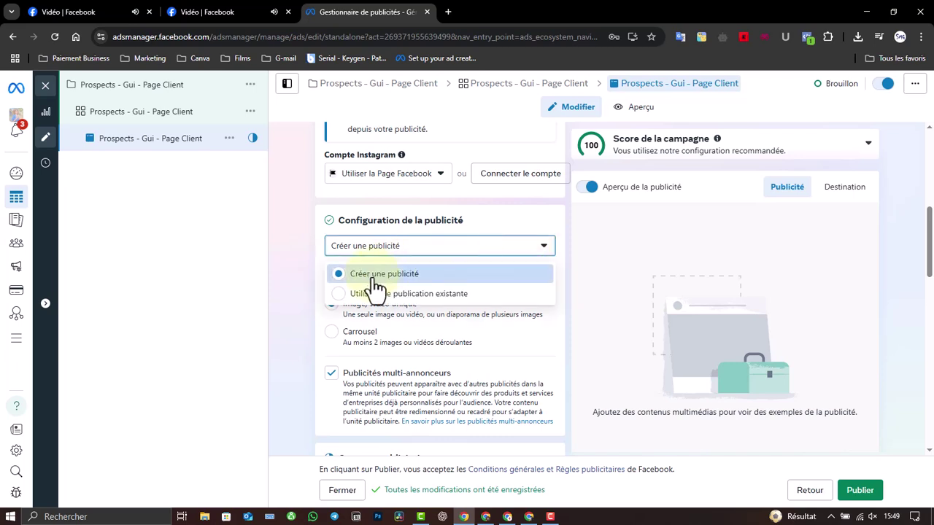
click(435, 296)
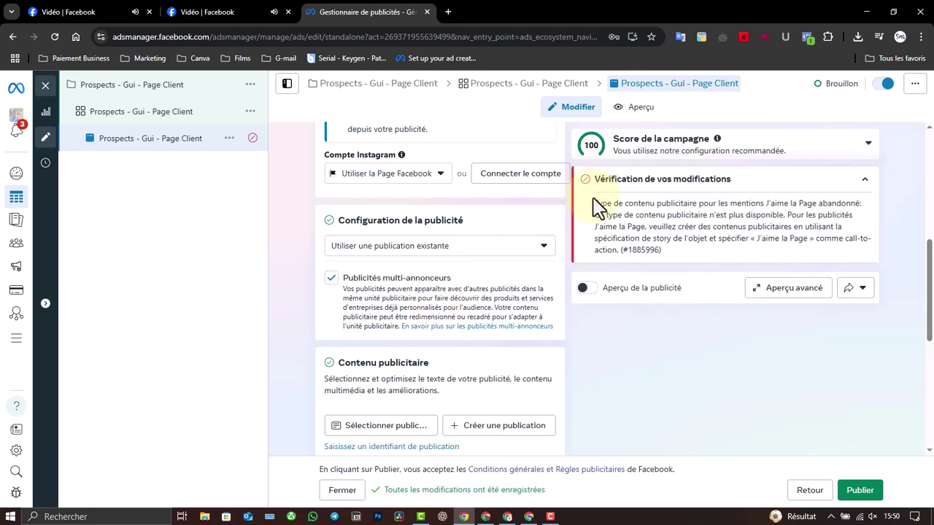
Step: Turn on the ad preview and disable multi-advertiser ads
click(587, 290)
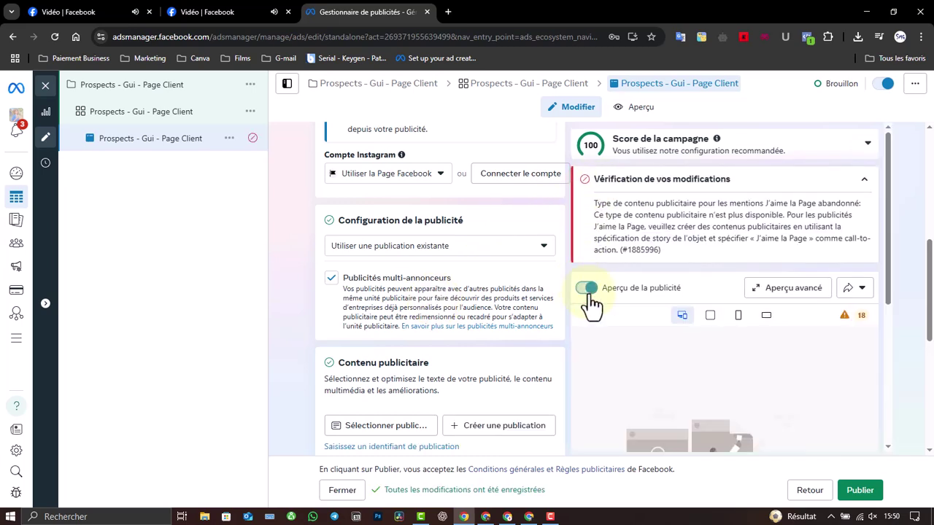
mouse_move(930, 277)
mouse_down()
mouse_move(931, 166)
mouse_move(931, 286)
mouse_up()
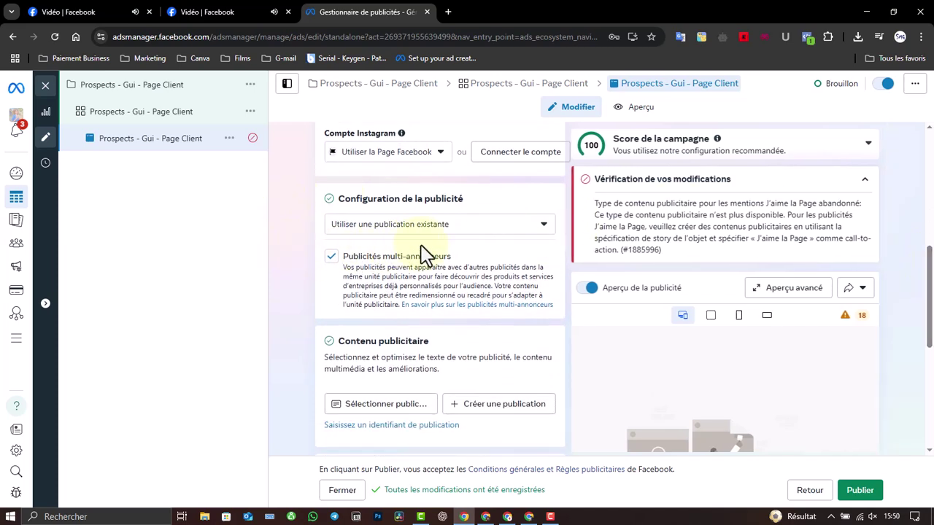
click(331, 257)
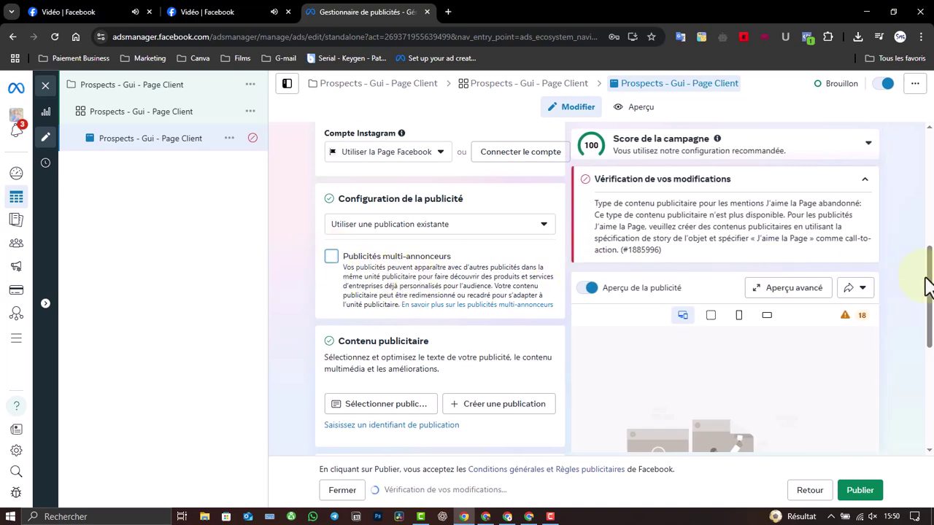
Step: Select the published Facebook post "FORMATION EN LIGNE – Apprenez l'Informatique Bureautique de A à Z" as the ad's content
drag(928, 287, 927, 324)
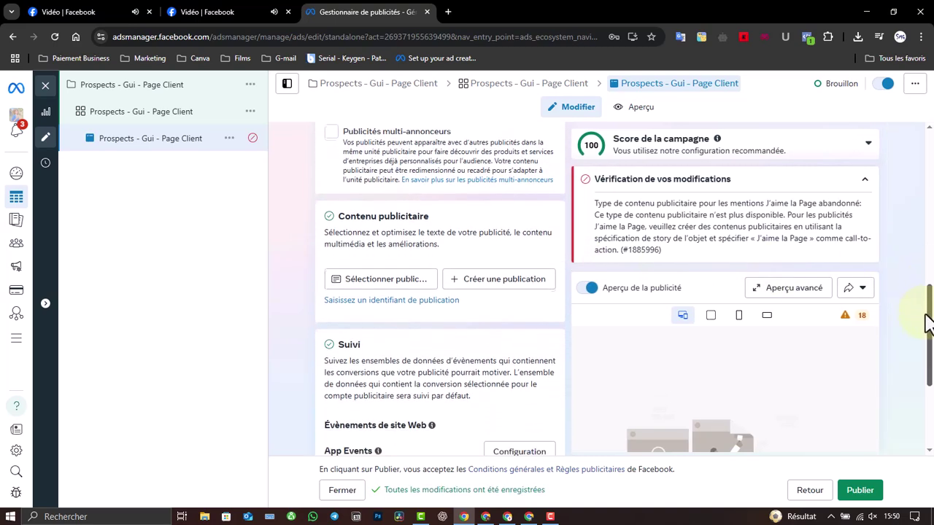
click(369, 285)
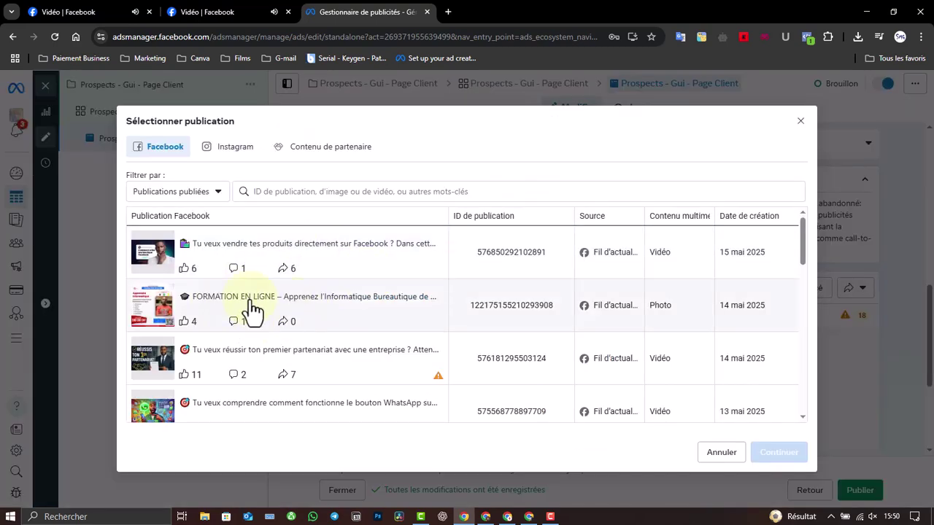
click(306, 318)
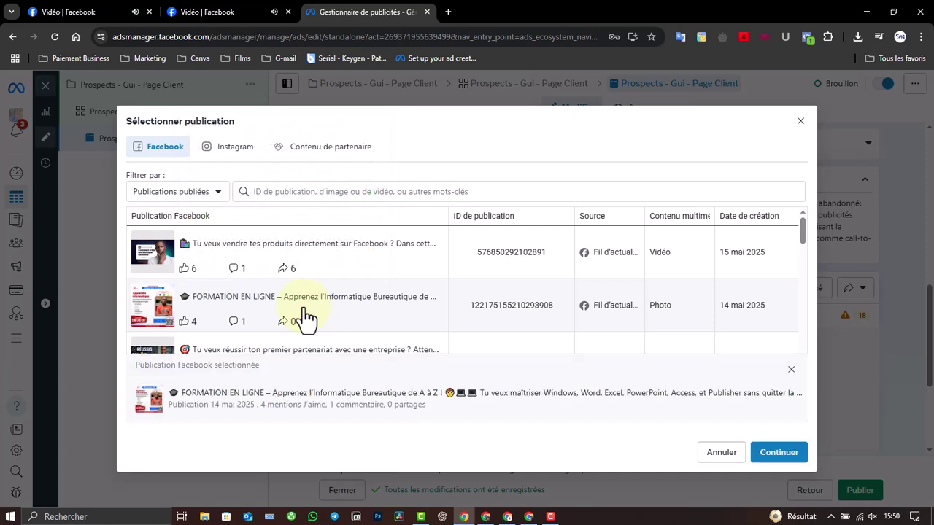
click(782, 456)
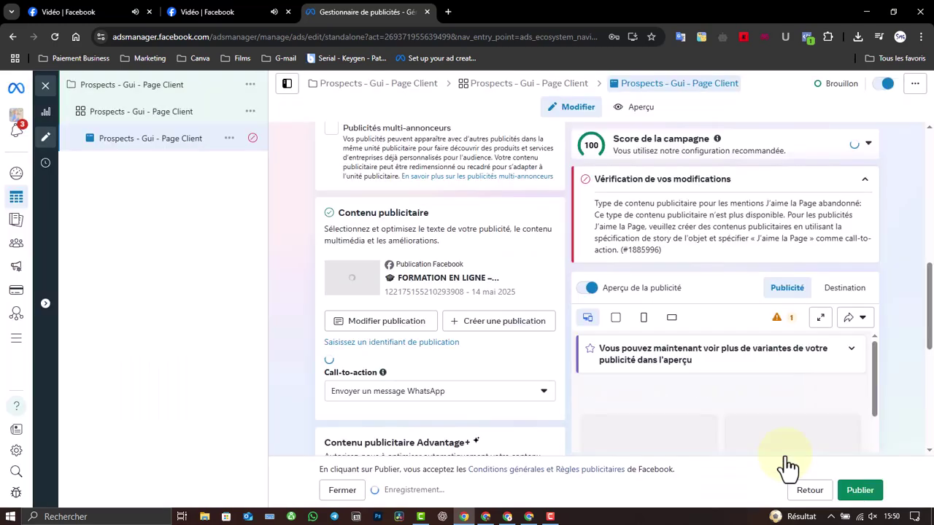
Step: Set the ad's WhatsApp message template to use an existing template instead of creating one
scroll(788, 467, down, 4)
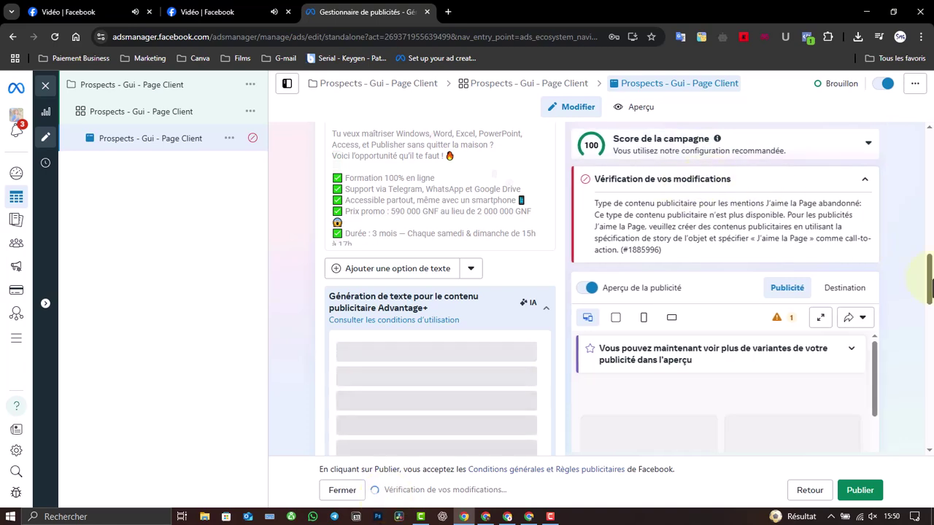
drag(928, 277, 928, 146)
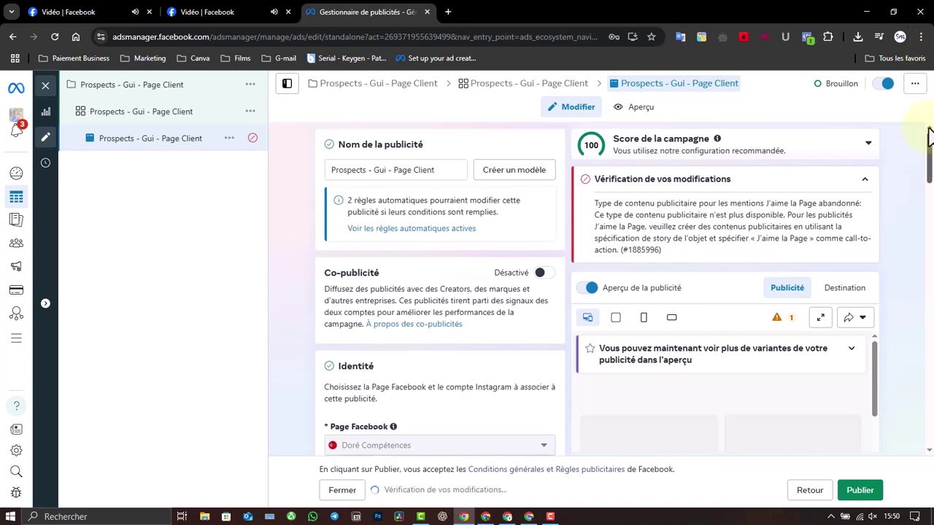
scroll(928, 183, down, 1)
drag(928, 183, 928, 284)
drag(928, 277, 925, 377)
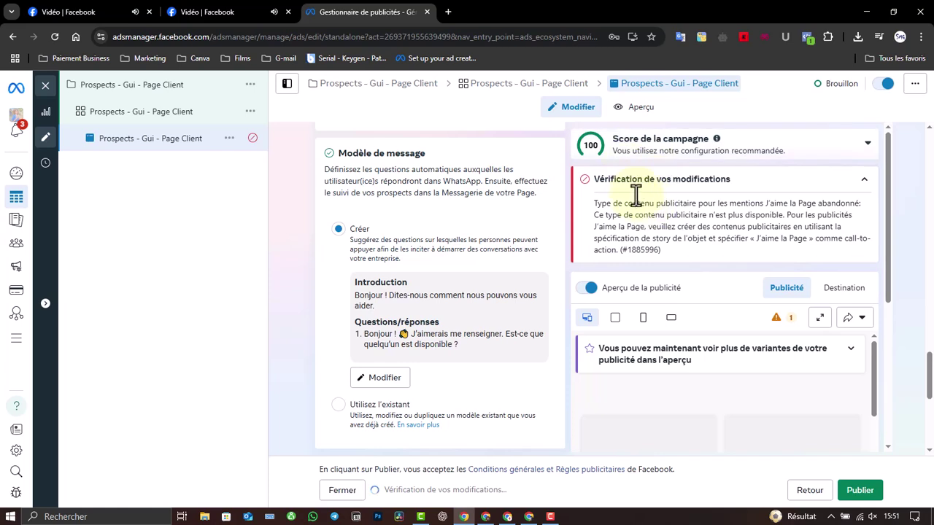
click(338, 406)
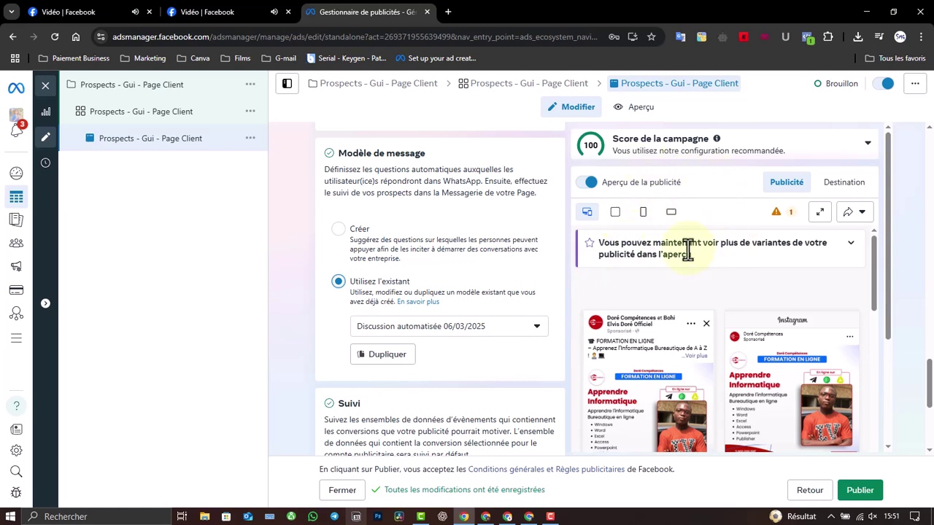
Step: Publish the campaign with its ad set and ad, and dismiss the opportunity score pop-up
drag(929, 376, 930, 434)
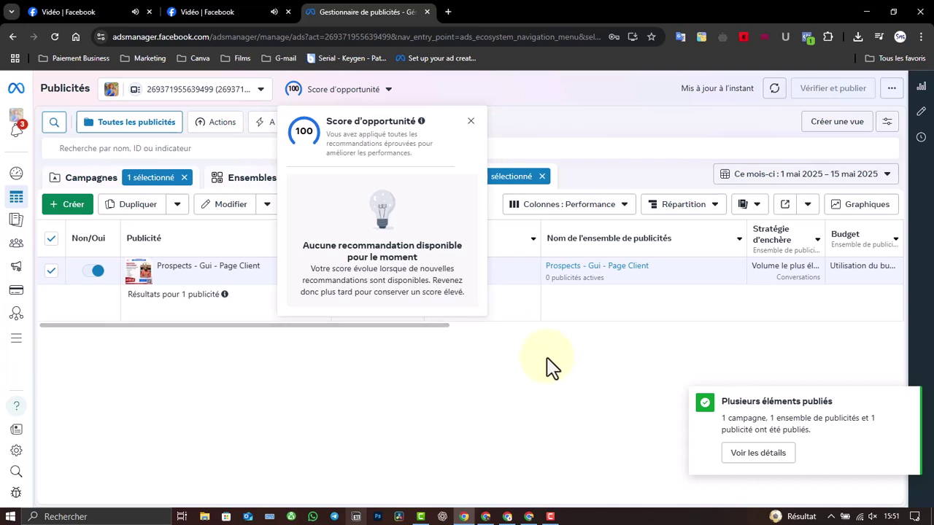
click(470, 123)
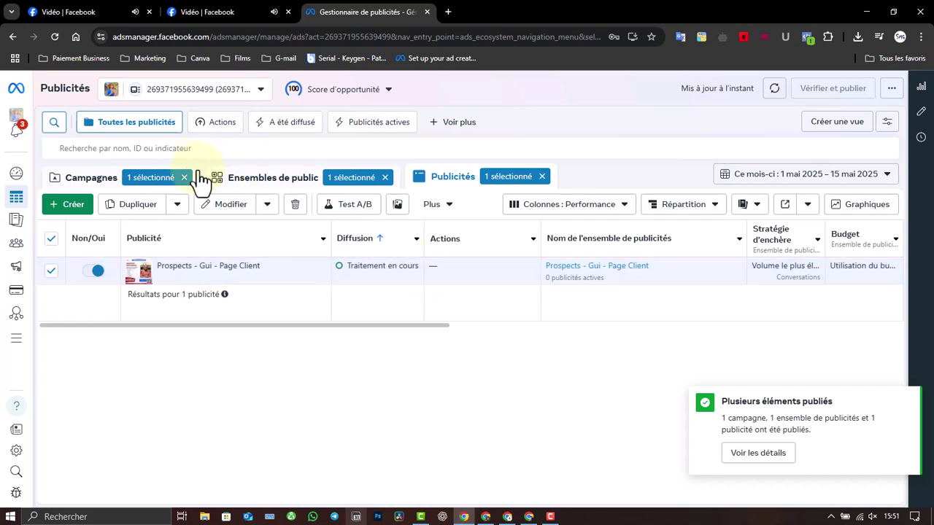
Step: Check the delivery status at campaign, ad set and ad level, deselecting the ad before returning to the campaign list
click(103, 178)
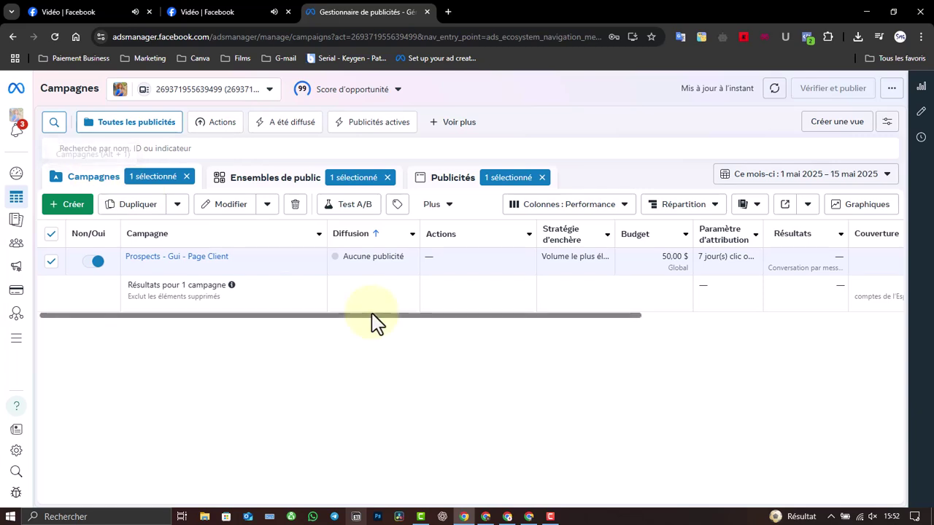
click(283, 191)
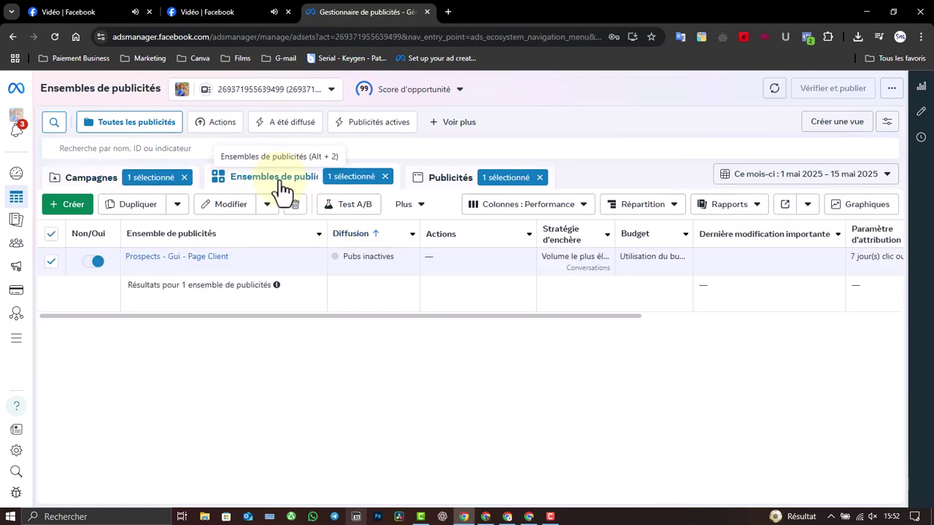
click(441, 191)
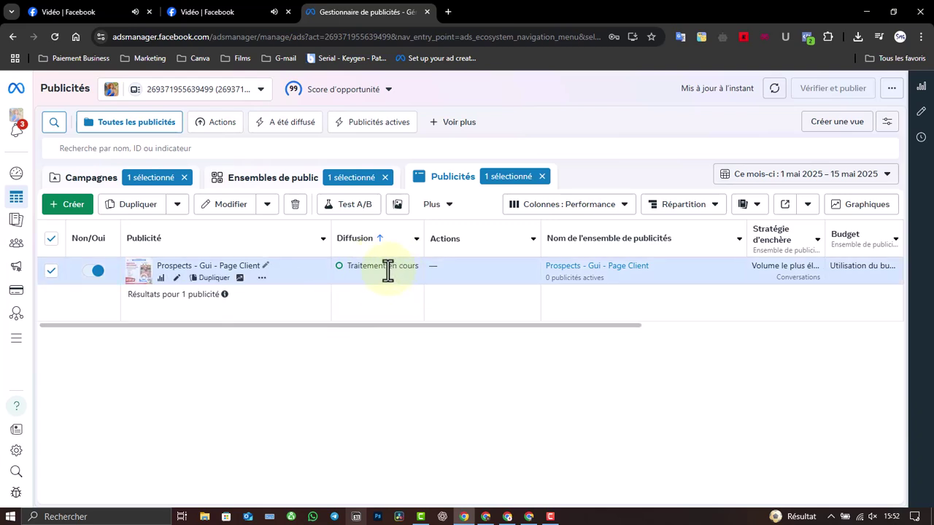
click(49, 272)
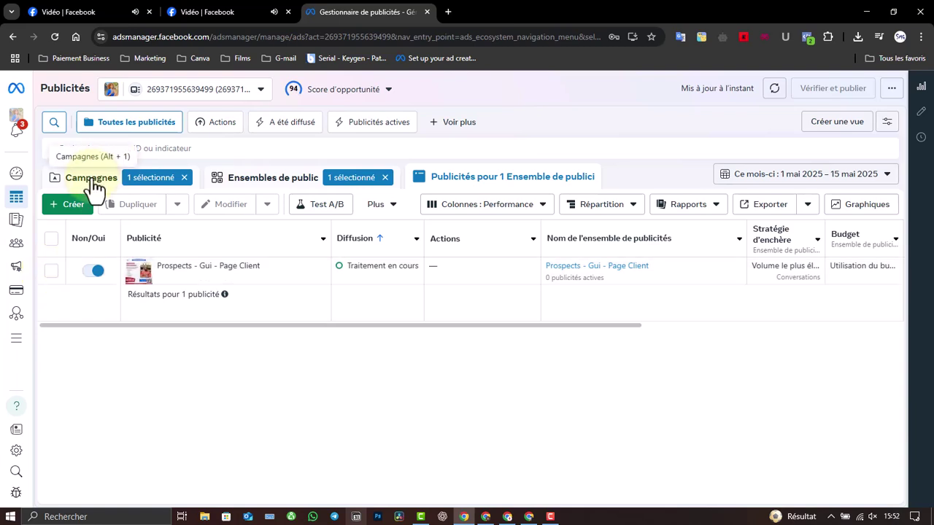
click(93, 187)
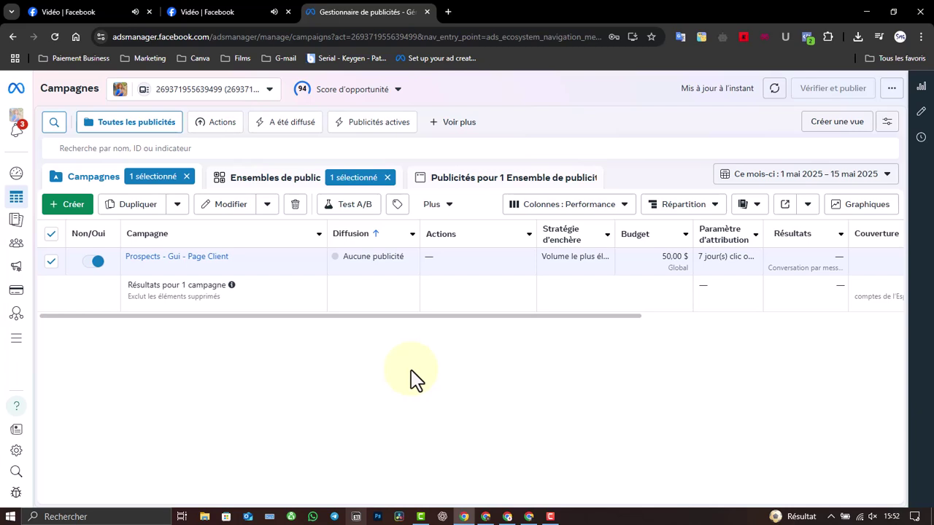
click(549, 516)
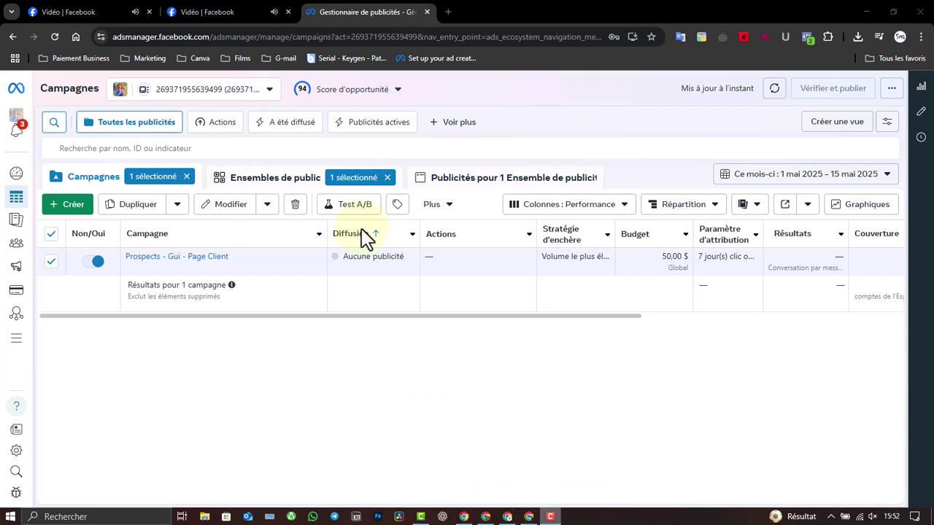